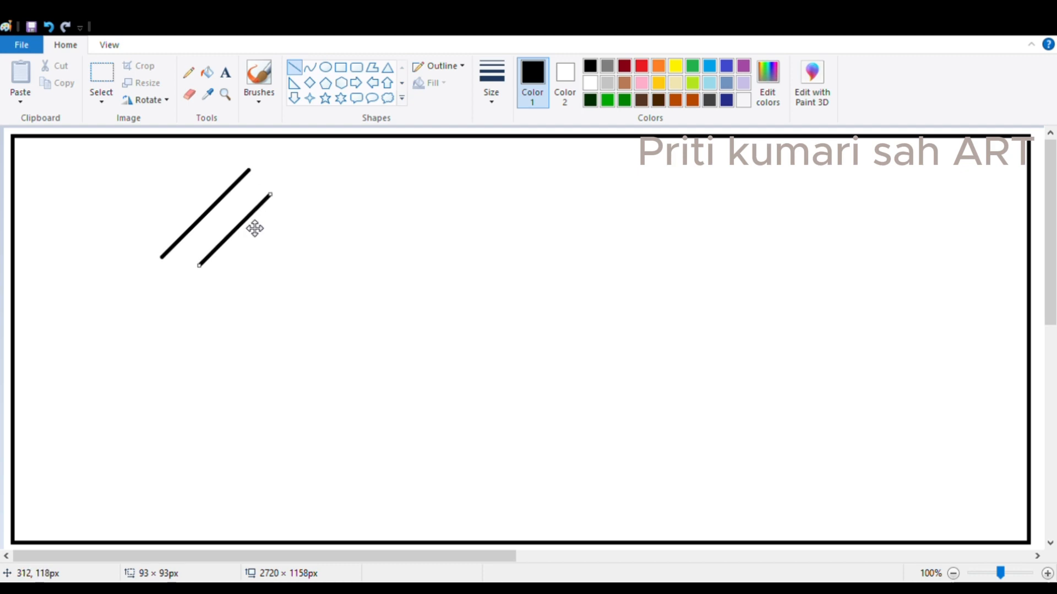
Step: Close the narrow gable roof strip with a horizontal bottom edge and draw a diagonal slope from its peak, erasing the line overshoot
drag(162, 257, 202, 267)
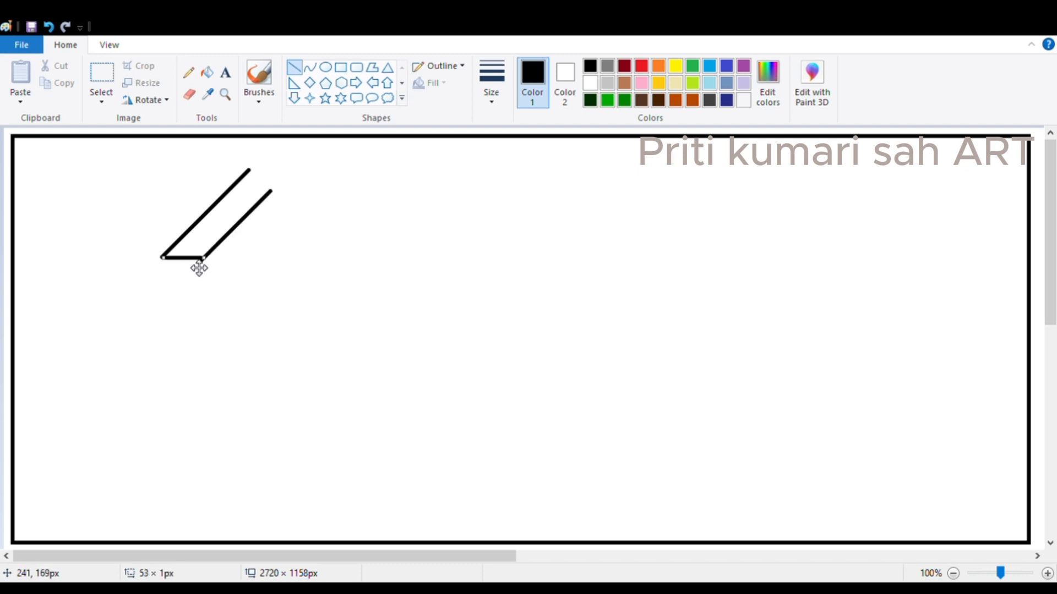
click(262, 278)
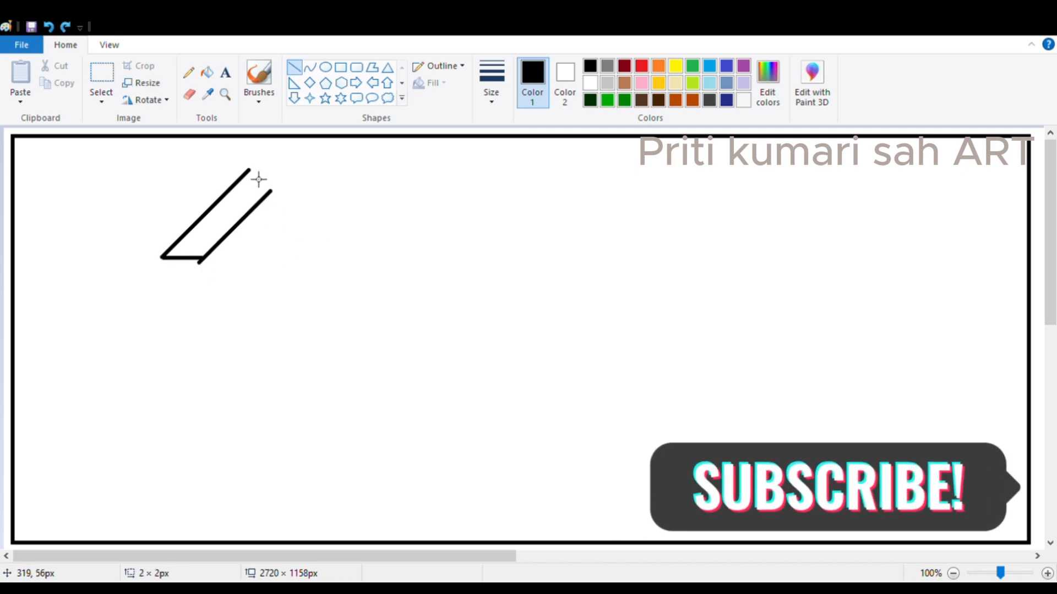
drag(249, 170, 337, 305)
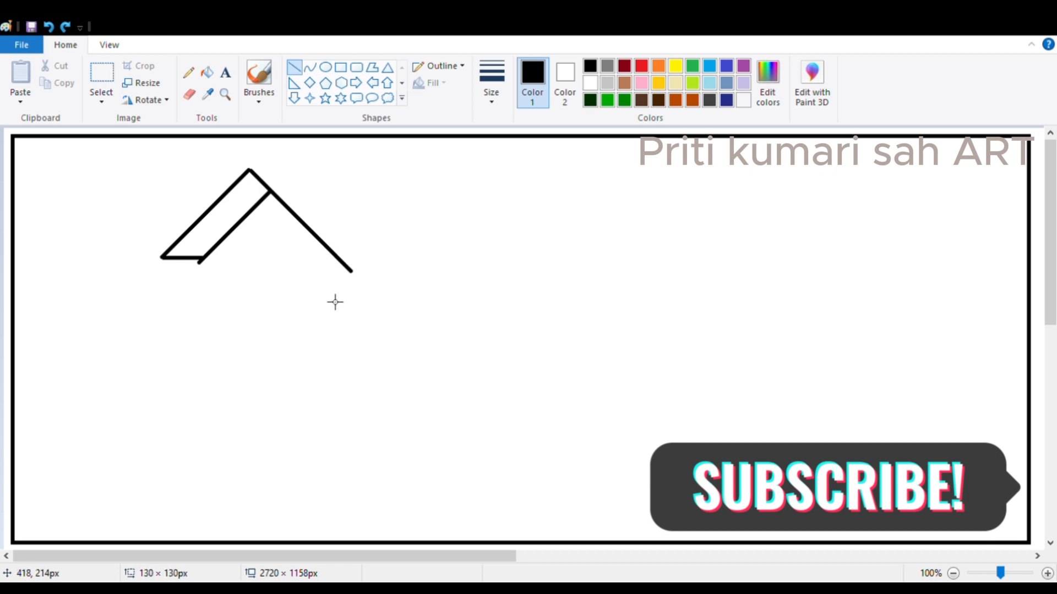
click(189, 94)
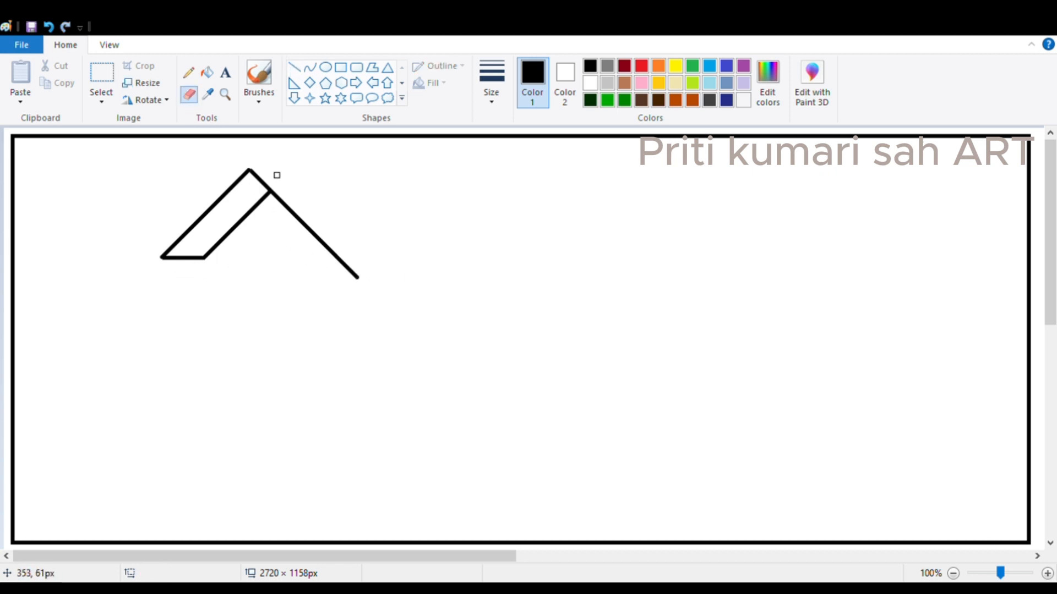
Step: Draw the upper roof panel as a parallelogram about 640 px wide, extending horizontally from the gable peak and its front slope
click(295, 67)
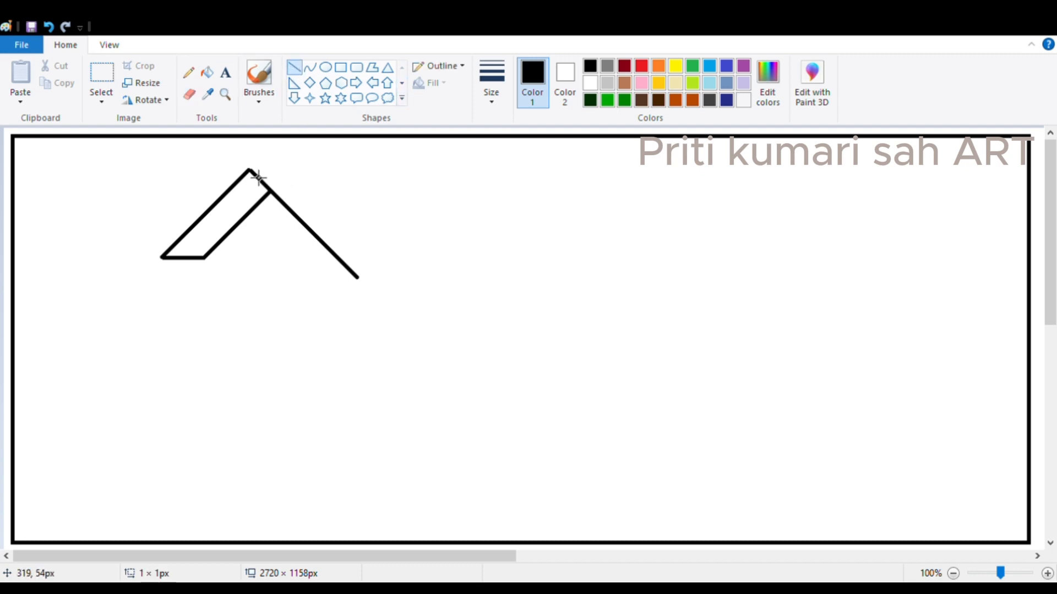
shift+drag(258, 177, 759, 225)
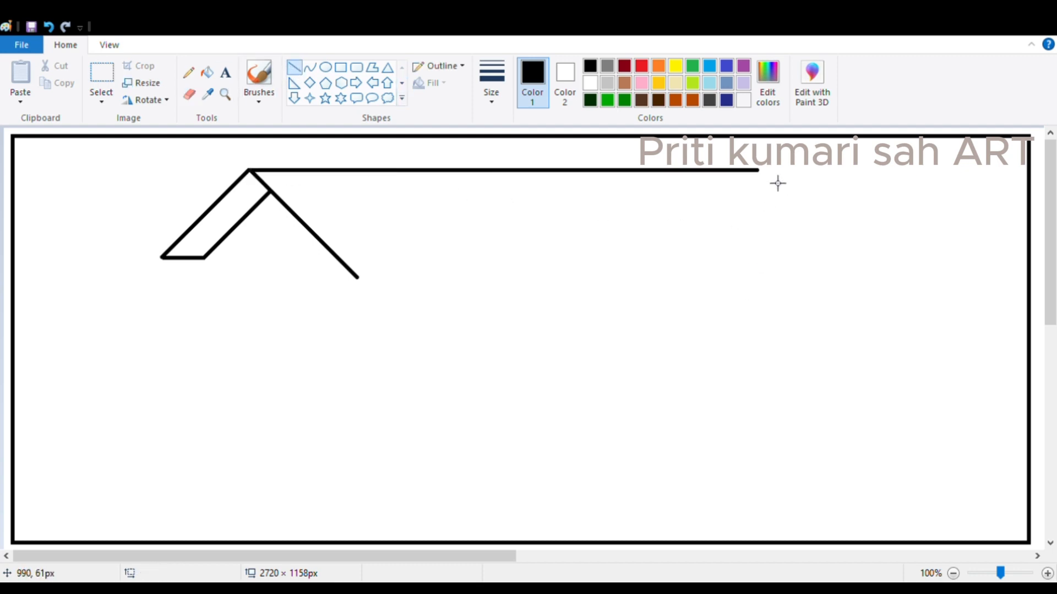
drag(759, 170, 844, 255)
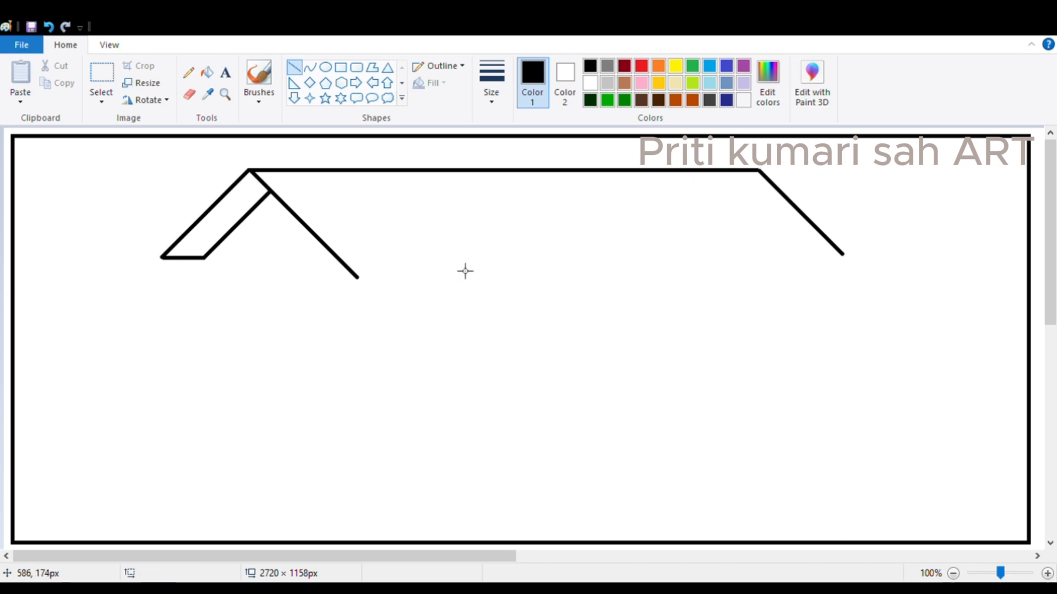
shift+drag(358, 277, 855, 302)
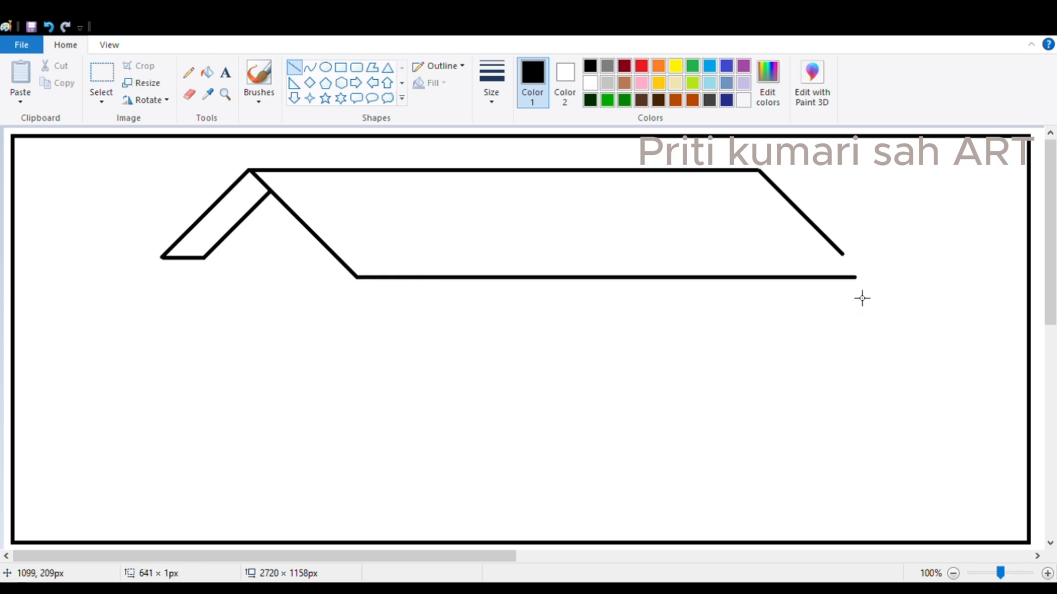
drag(843, 255, 858, 275)
key(ctrl+z)
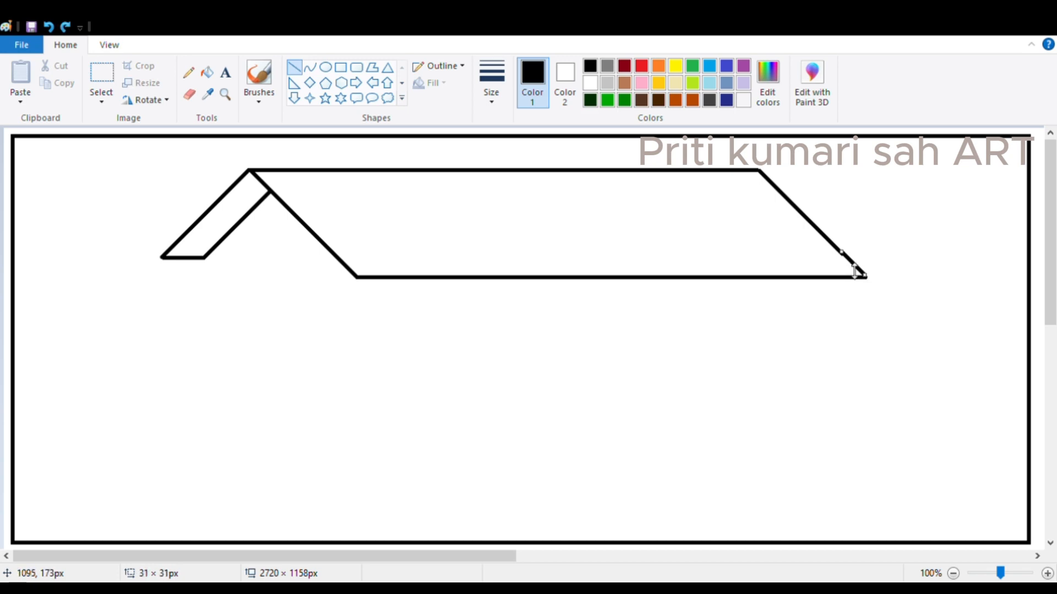
click(876, 257)
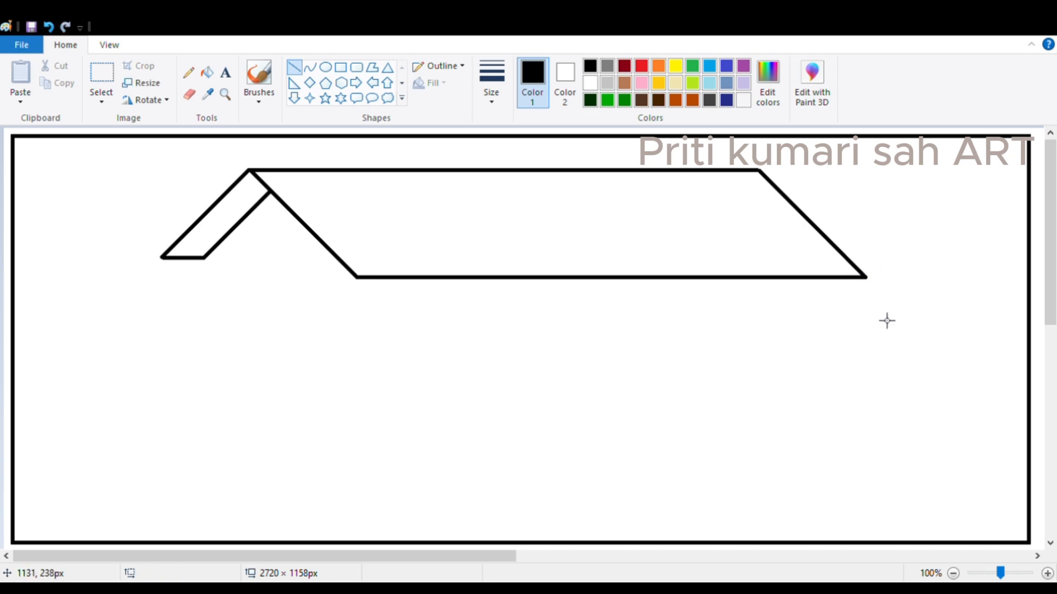
mouse_move(366, 289)
mouse_down()
mouse_move(503, 378)
mouse_move(570, 375)
mouse_move(581, 345)
mouse_move(547, 399)
mouse_move(550, 385)
mouse_move(524, 367)
mouse_move(363, 285)
mouse_move(530, 389)
mouse_move(474, 391)
mouse_move(394, 318)
mouse_move(514, 373)
mouse_move(478, 422)
mouse_move(389, 432)
mouse_move(523, 391)
mouse_move(353, 283)
mouse_move(442, 357)
mouse_up()
click(371, 382)
key(ctrl+z)
key(ctrl+z)
Step: Add the lower roof panel with two outward-slanting sides below the upper panel and a horizontal bottom edge about 686 px long
mouse_move(365, 284)
mouse_down()
mouse_move(408, 337)
mouse_move(499, 392)
mouse_up()
drag(574, 387, 576, 387)
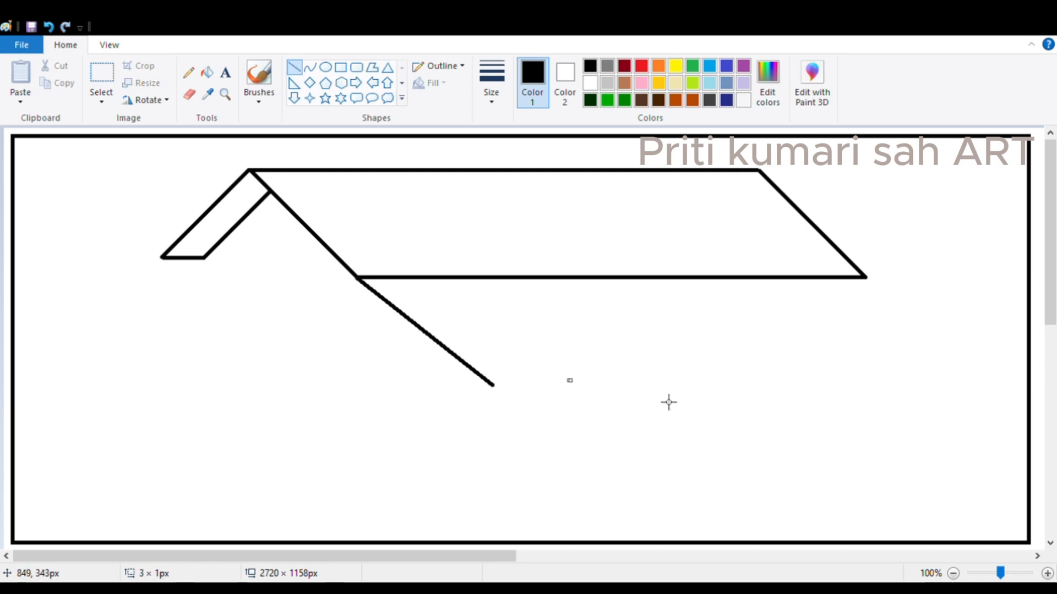
key(ctrl+z)
mouse_move(865, 277)
mouse_down()
mouse_move(999, 373)
mouse_move(1025, 361)
mouse_move(1025, 384)
mouse_up()
drag(493, 385, 1021, 385)
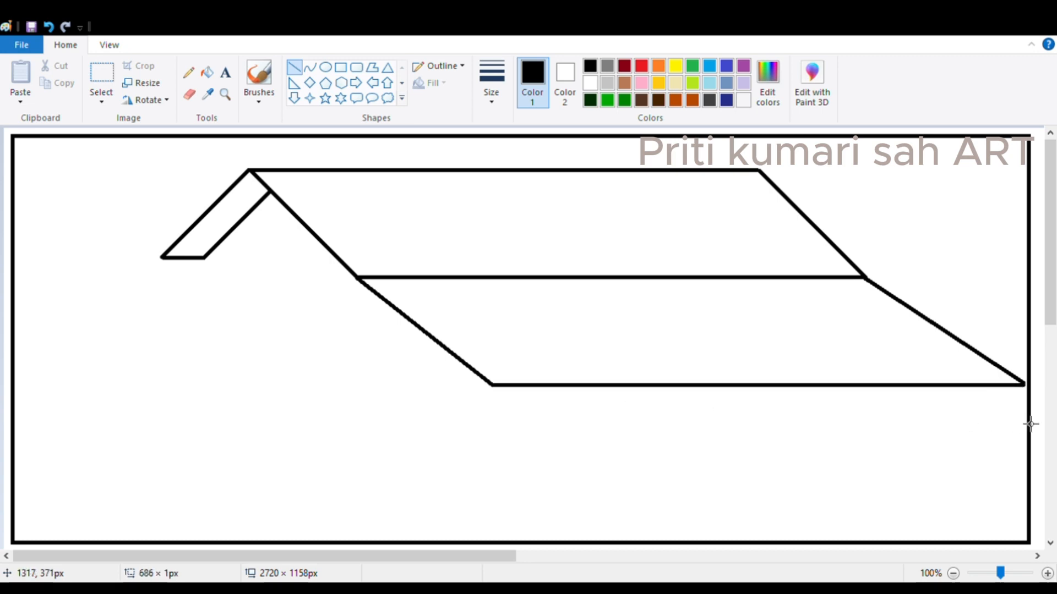
click(938, 438)
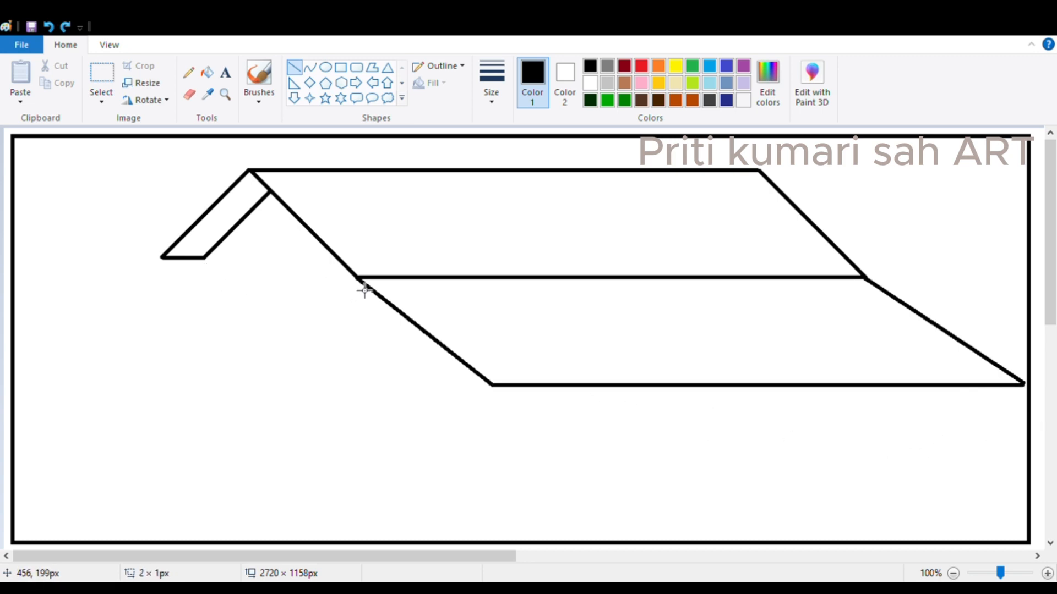
Step: Draw five vertical lines down from the roof edges for the gable wall, the veranda's side wall and the two far posts
drag(364, 287, 345, 448)
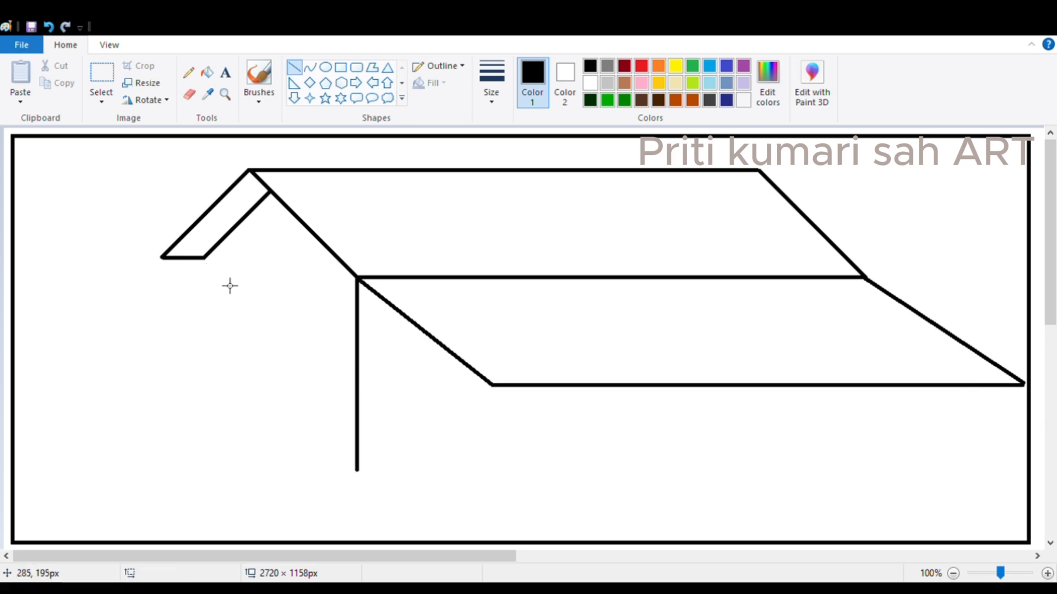
drag(204, 257, 185, 467)
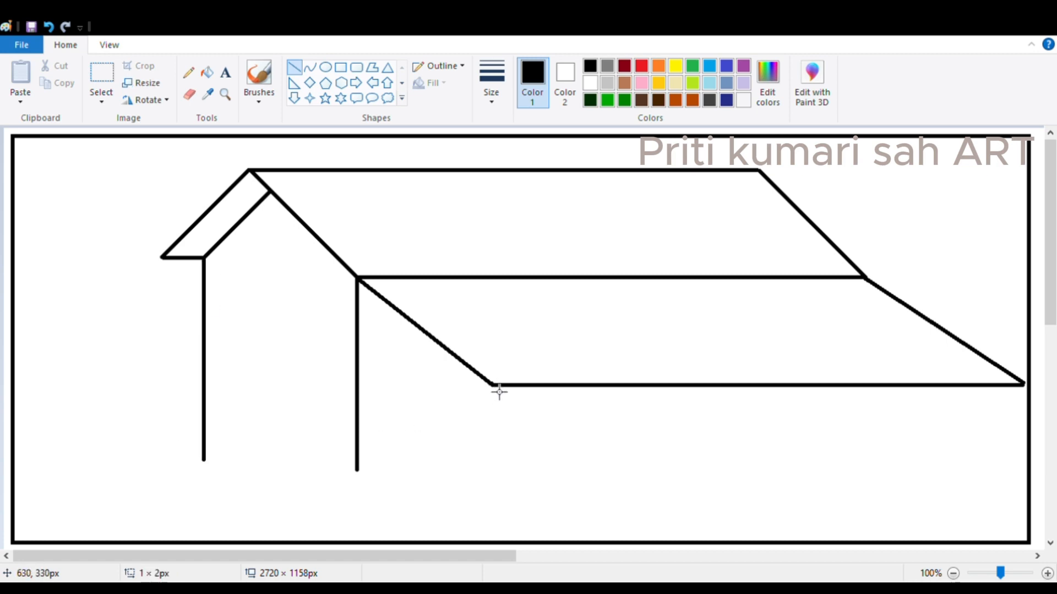
drag(499, 392, 481, 516)
drag(1013, 386, 1012, 493)
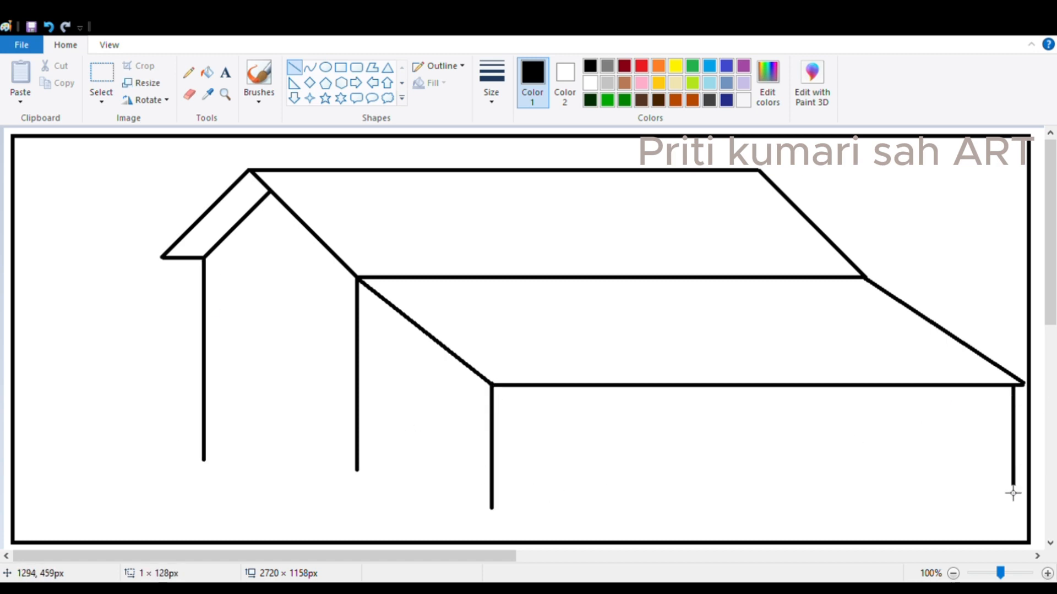
drag(882, 387, 887, 479)
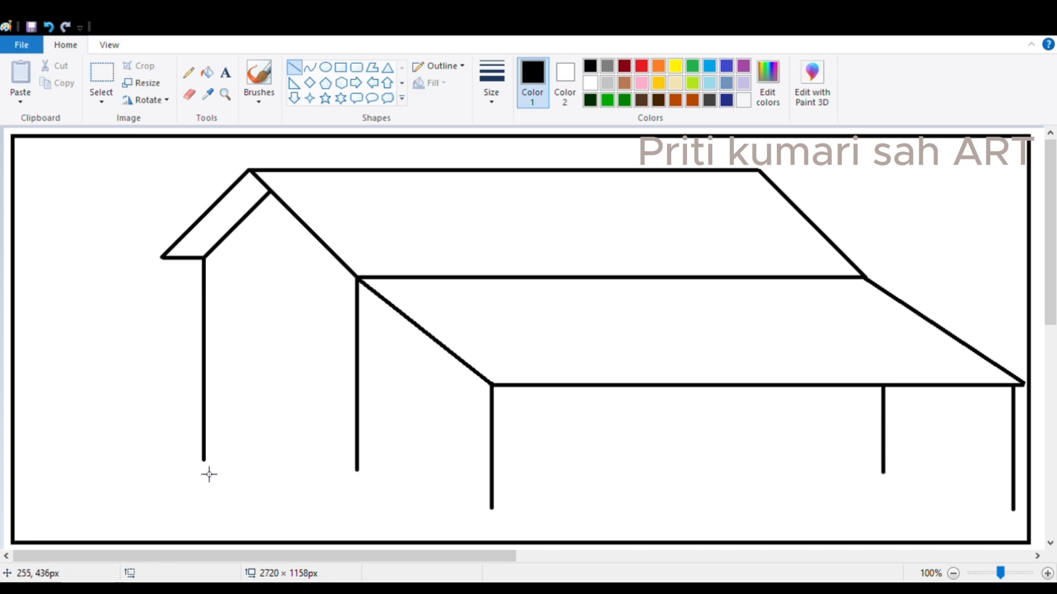
Step: Close the walls with a slanted base line under the gable side and a horizontal one along the front, extending the middle wall line to meet it
mouse_move(203, 460)
mouse_down()
mouse_move(508, 532)
mouse_move(493, 508)
mouse_up()
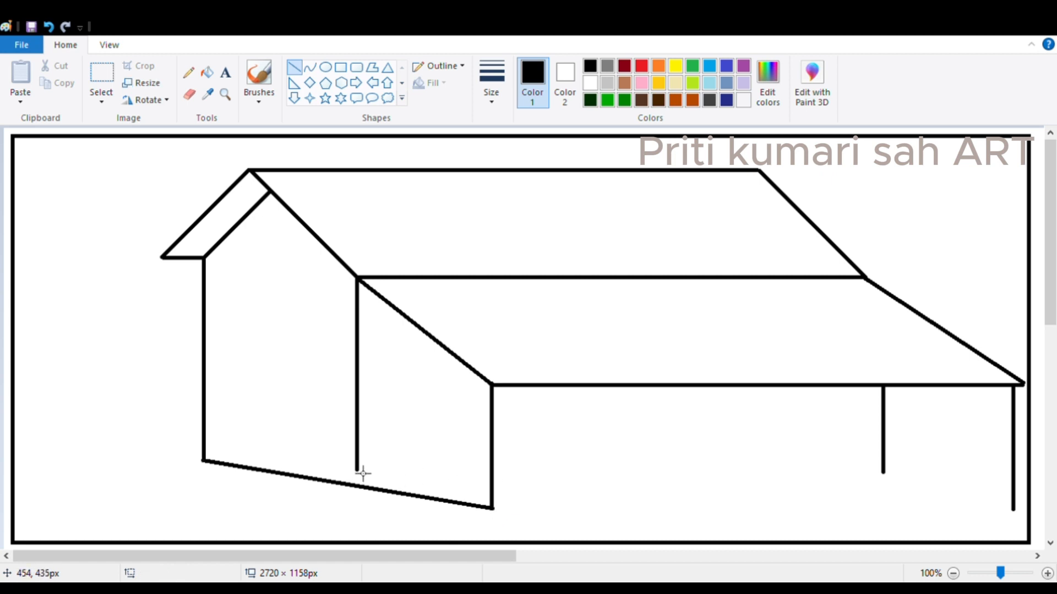
drag(362, 473, 363, 494)
drag(493, 507, 1013, 507)
click(954, 514)
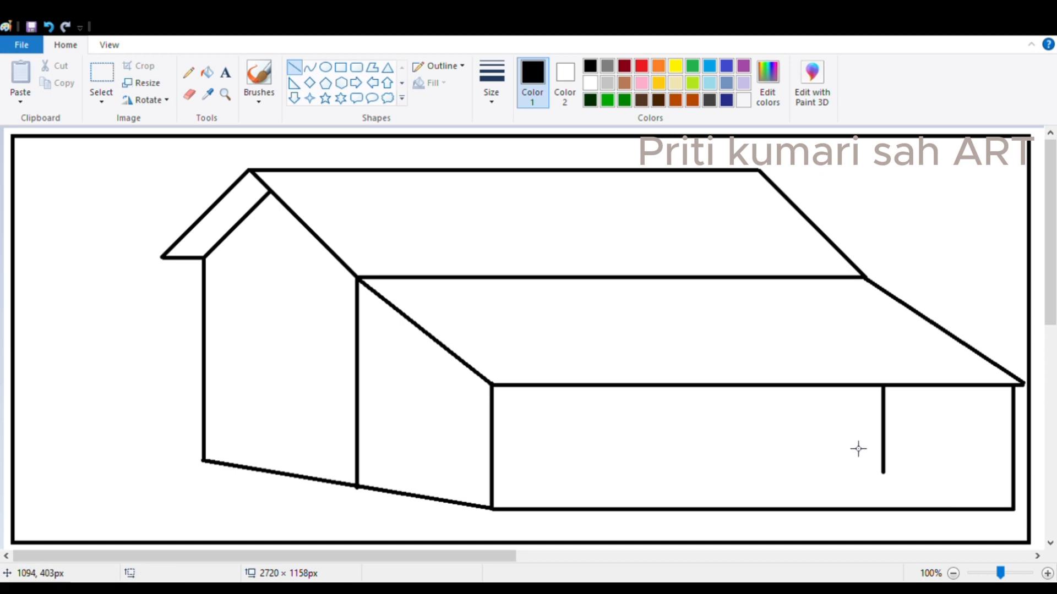
Step: Add a narrow plinth below the house base and draw the veranda's back floor edges from the side wall past the inner post
mouse_move(203, 462)
mouse_down()
mouse_move(202, 479)
mouse_move(369, 515)
mouse_move(490, 521)
mouse_move(491, 531)
mouse_move(1020, 527)
mouse_move(1015, 516)
mouse_move(1014, 526)
mouse_up()
click(523, 498)
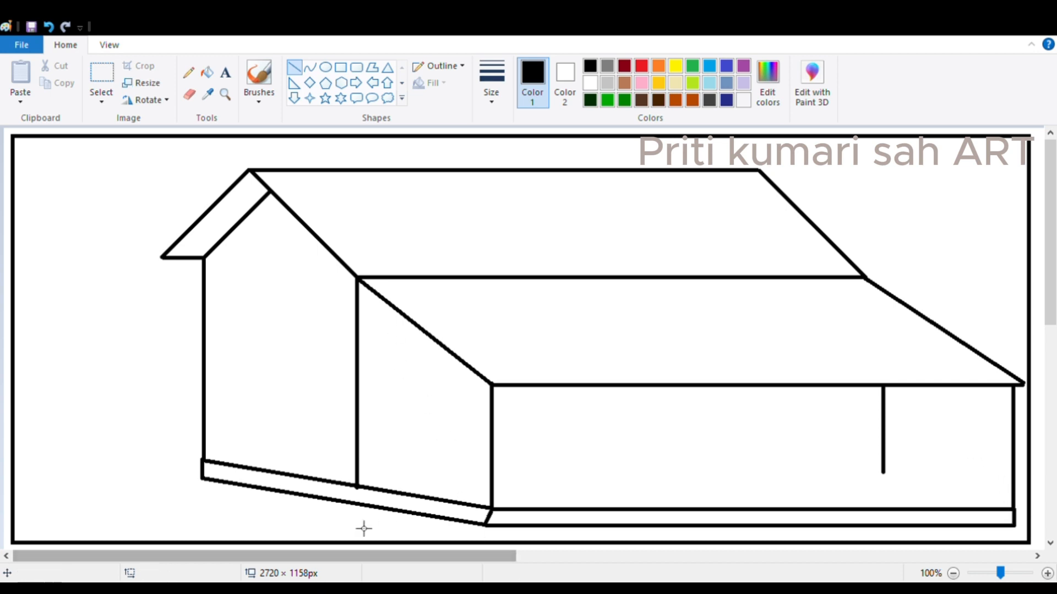
mouse_move(358, 485)
mouse_down()
mouse_move(489, 461)
mouse_move(499, 474)
mouse_move(495, 455)
mouse_move(892, 477)
mouse_move(1014, 509)
mouse_up()
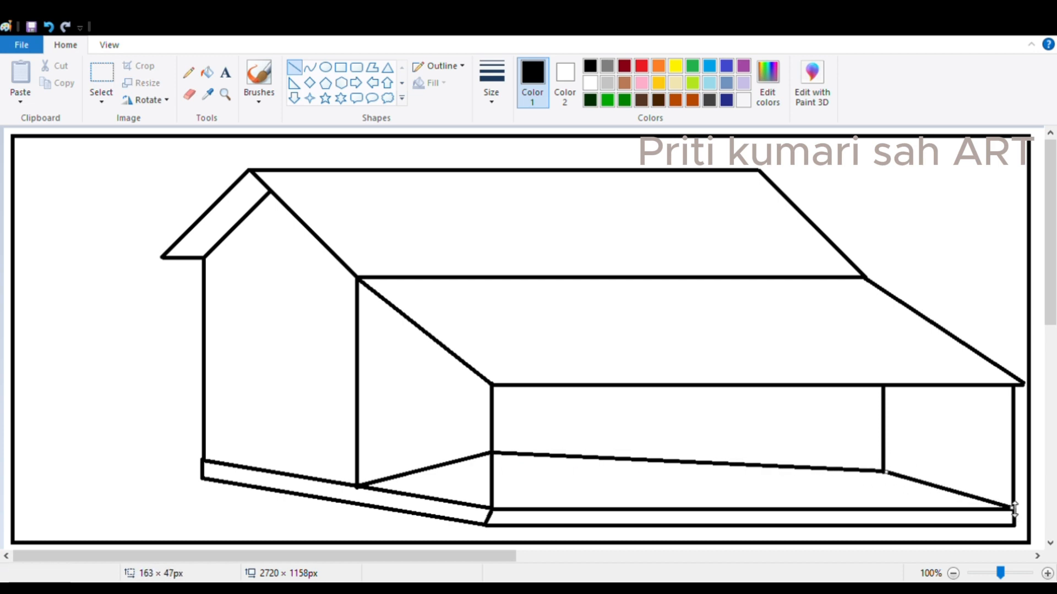
click(995, 474)
Step: Draw a door frame on the veranda's side wall with a horizontal top and two vertical sides reaching the floor line
mouse_move(437, 391)
mouse_down()
mouse_move(437, 465)
mouse_move(461, 442)
mouse_up()
click(420, 432)
mouse_move(390, 387)
mouse_down()
mouse_move(448, 390)
mouse_move(398, 428)
mouse_move(434, 493)
mouse_move(394, 427)
mouse_move(405, 485)
mouse_up()
click(437, 380)
click(436, 488)
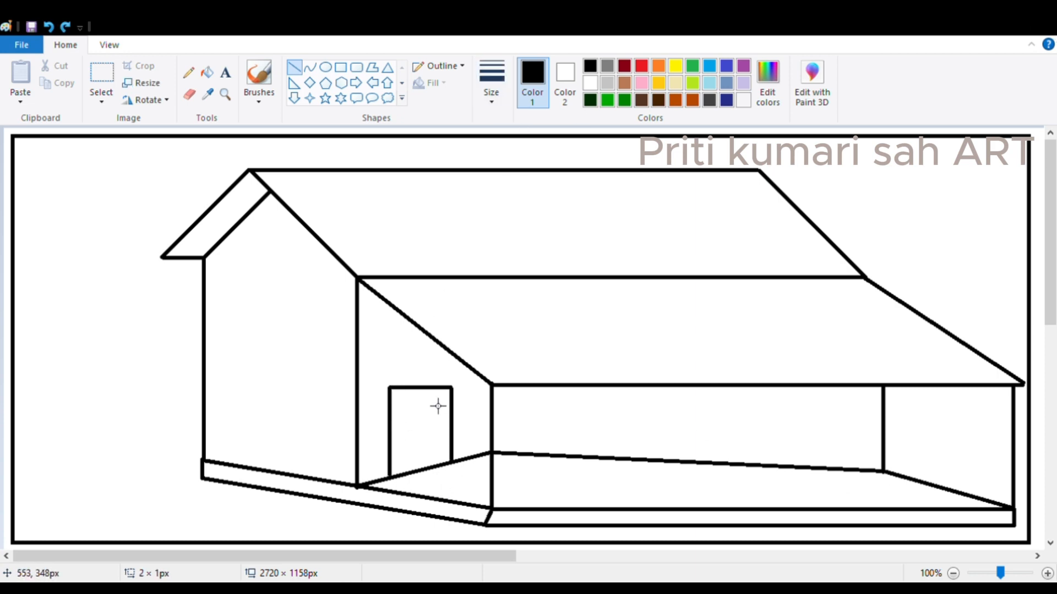
drag(430, 428, 430, 474)
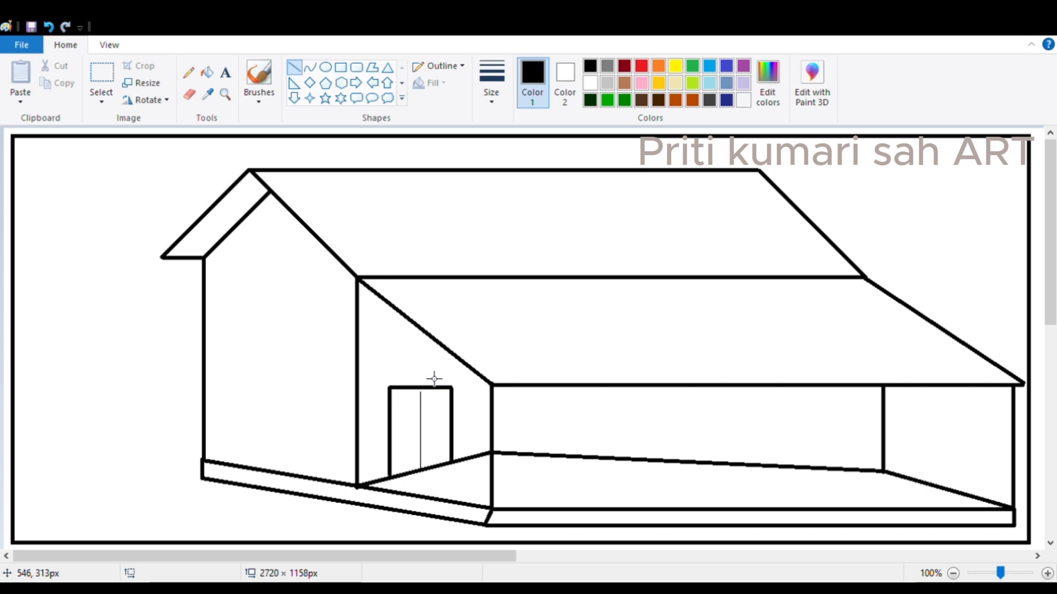
key(ctrl+z)
click(491, 110)
click(493, 215)
drag(425, 395, 422, 475)
key(ctrl+z)
Step: Divide the door with a vertical centre line about 107 px tall, thinner than the door frame
drag(421, 389, 430, 480)
click(492, 105)
click(512, 158)
click(559, 356)
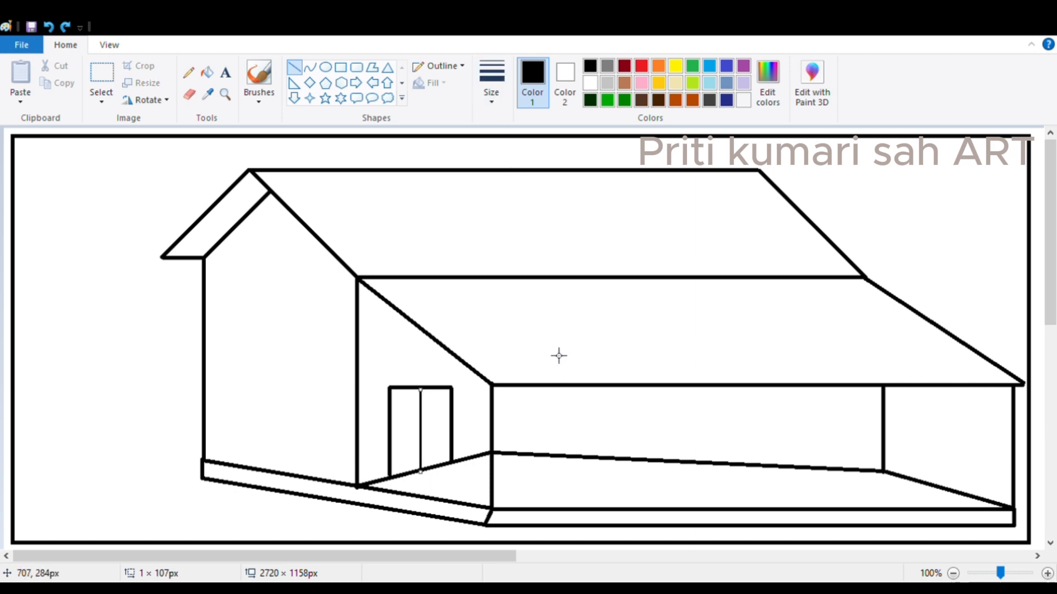
Step: Place a small circular handle with a thicker outline on the door's centre line
click(484, 104)
click(513, 202)
drag(420, 438, 431, 453)
key(ctrl+z)
click(326, 68)
click(596, 436)
key(ctrl+z)
click(490, 452)
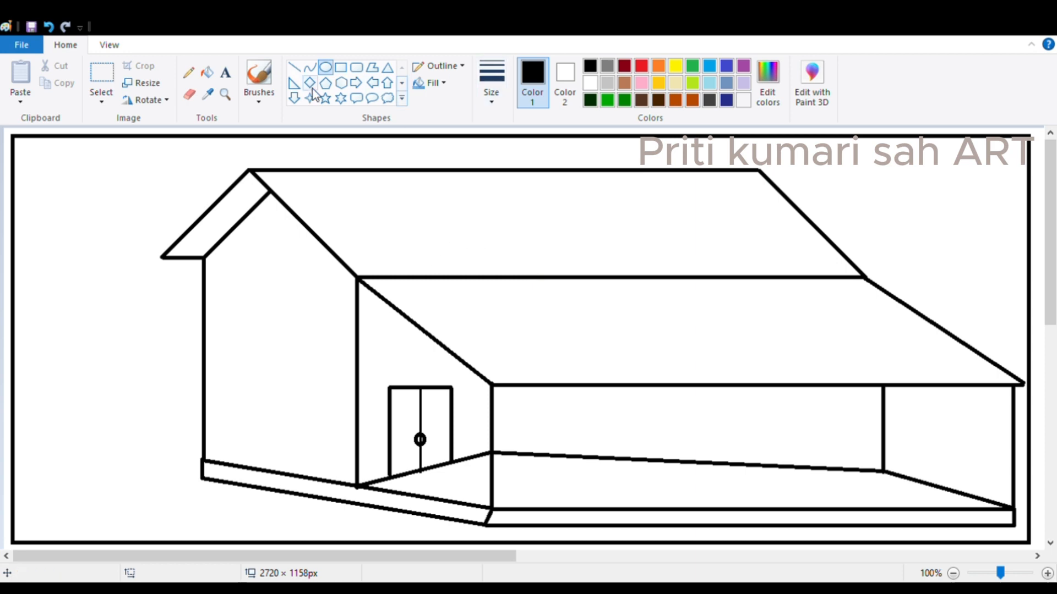
Step: Draw a rectangular window in the middle of the gable wall and shift it slightly upward
click(341, 67)
mouse_move(235, 324)
mouse_down()
mouse_move(282, 406)
mouse_move(338, 421)
mouse_up()
drag(284, 386, 284, 374)
click(149, 372)
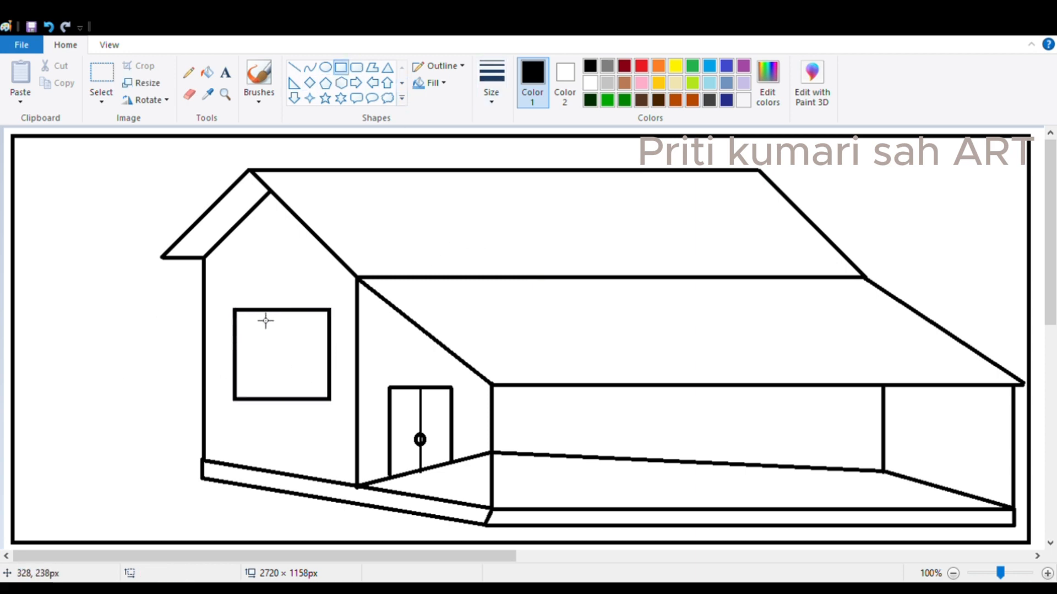
click(294, 67)
drag(255, 312, 255, 396)
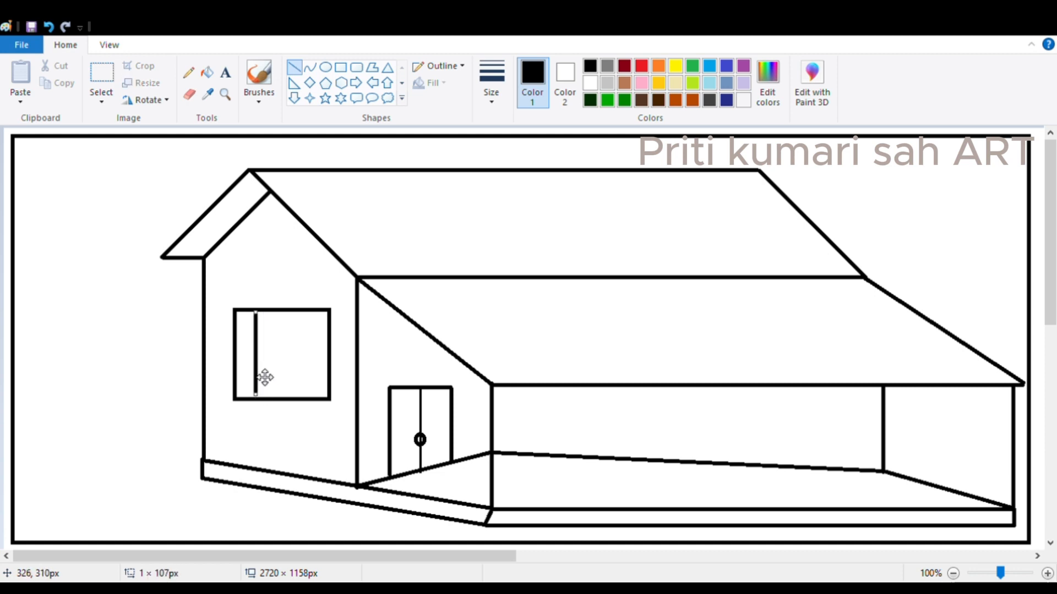
drag(275, 312, 275, 397)
click(286, 286)
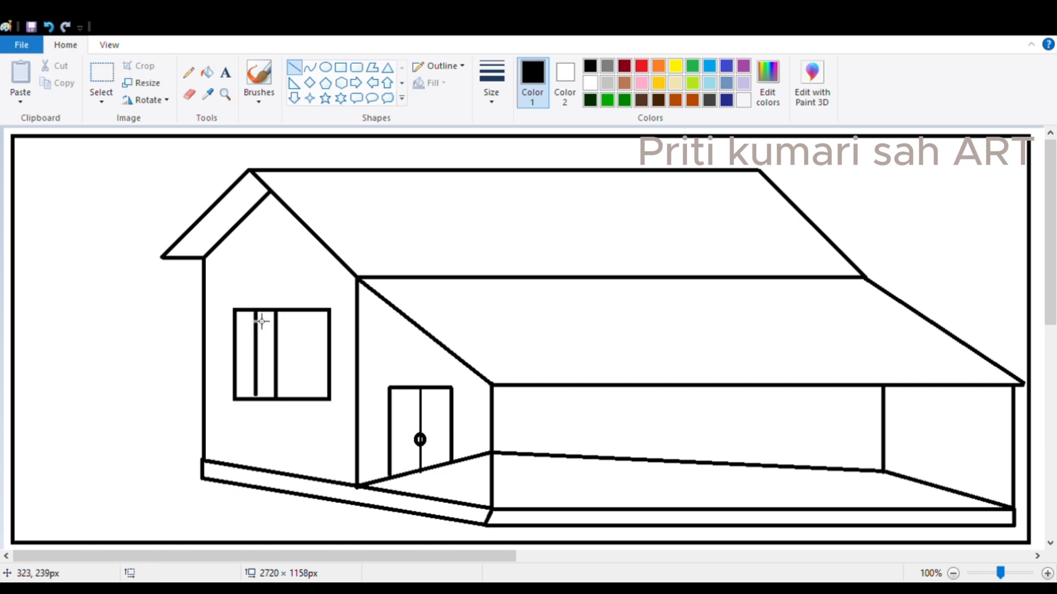
drag(256, 312, 257, 397)
key(ctrl+z)
key(ctrl+z)
key(ctrl+z)
Step: Divide the gable window with four evenly spaced vertical bars
mouse_move(255, 311)
mouse_down()
mouse_move(257, 398)
mouse_move(283, 314)
mouse_move(278, 398)
mouse_up()
mouse_move(298, 312)
mouse_down()
mouse_move(297, 398)
mouse_move(315, 397)
mouse_up()
click(306, 275)
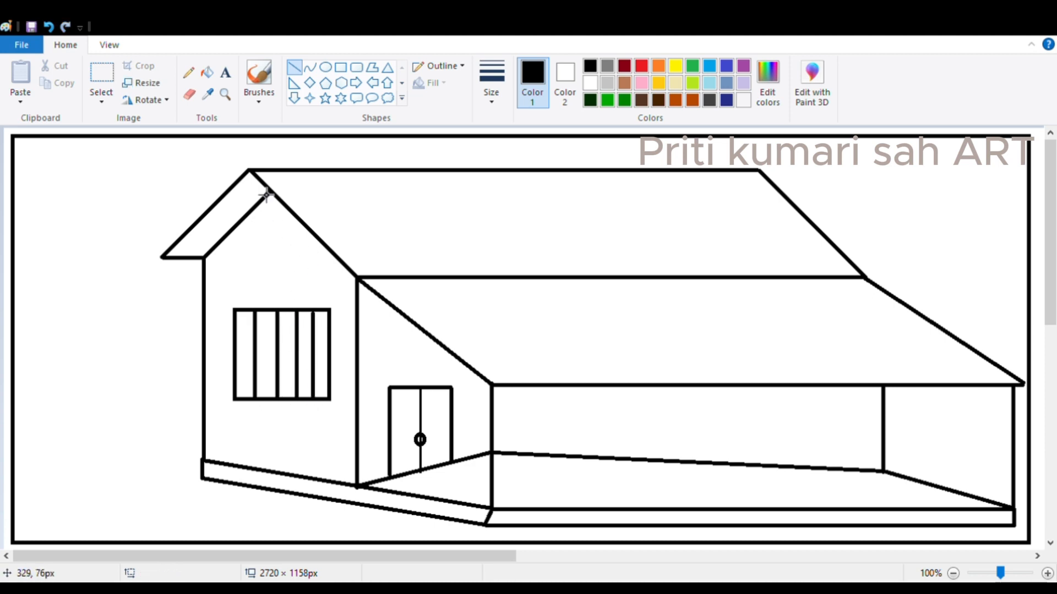
Step: Add thin dark red seam lines to the roof: three short ones across the gable strip and two horizontal ones across each large panel
click(625, 70)
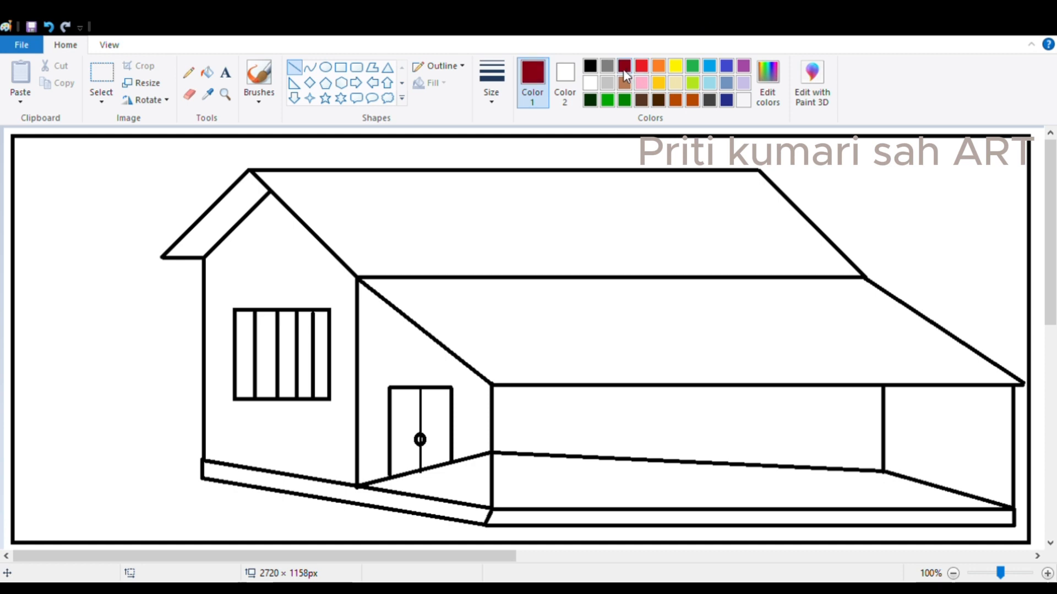
mouse_move(235, 187)
mouse_down()
mouse_move(255, 211)
mouse_move(214, 243)
mouse_up()
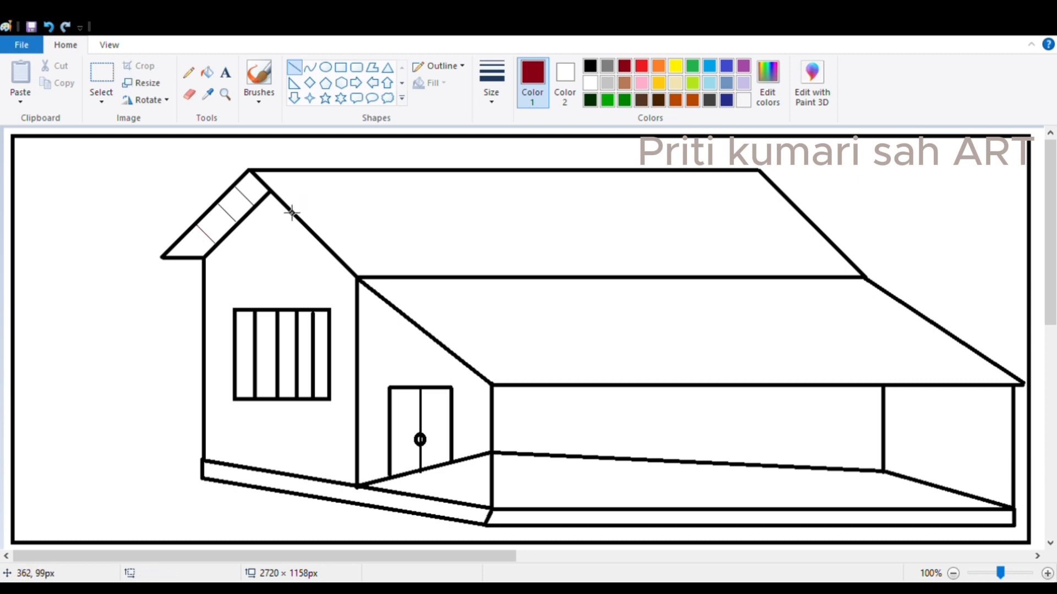
drag(286, 205, 790, 205)
mouse_move(334, 251)
mouse_down()
mouse_move(845, 245)
mouse_move(836, 252)
mouse_up()
drag(420, 326, 930, 321)
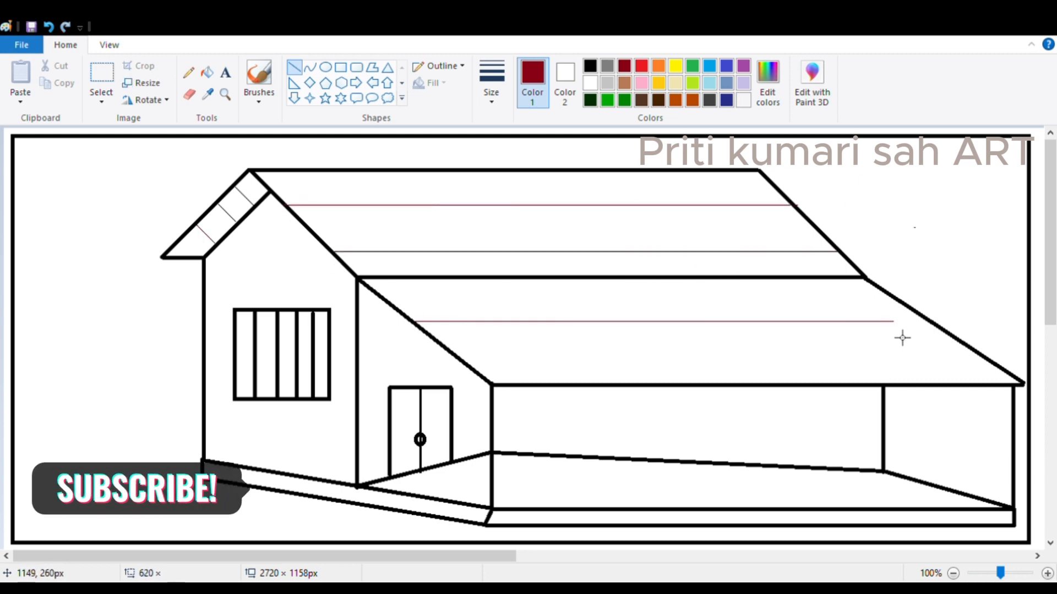
mouse_move(458, 355)
mouse_down()
mouse_move(585, 373)
mouse_move(979, 355)
mouse_up()
click(996, 293)
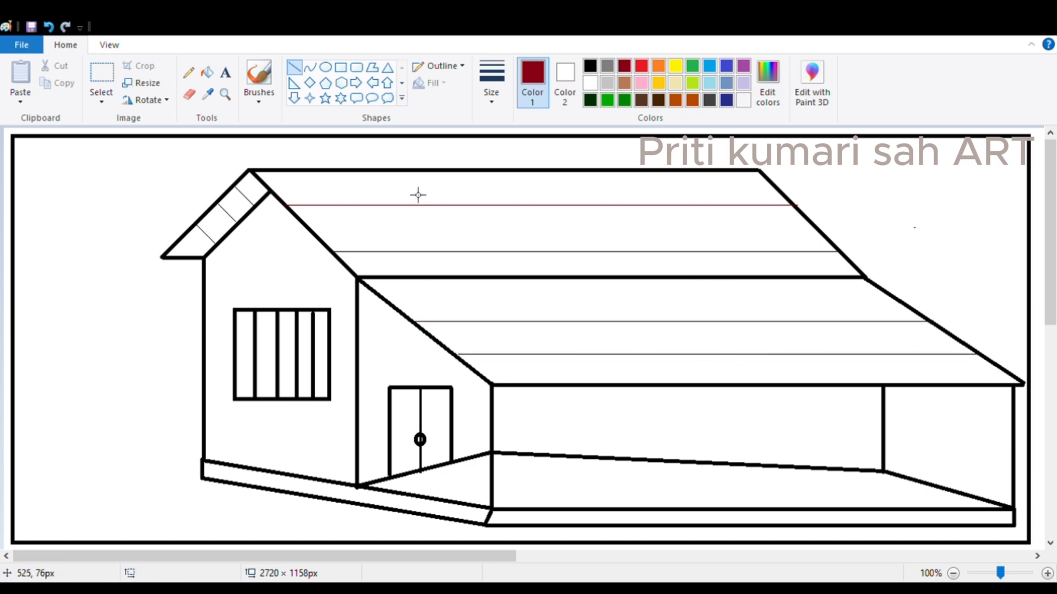
Step: Draw a black rectangular frame of 140 × 131 px around the barred gable window
click(341, 67)
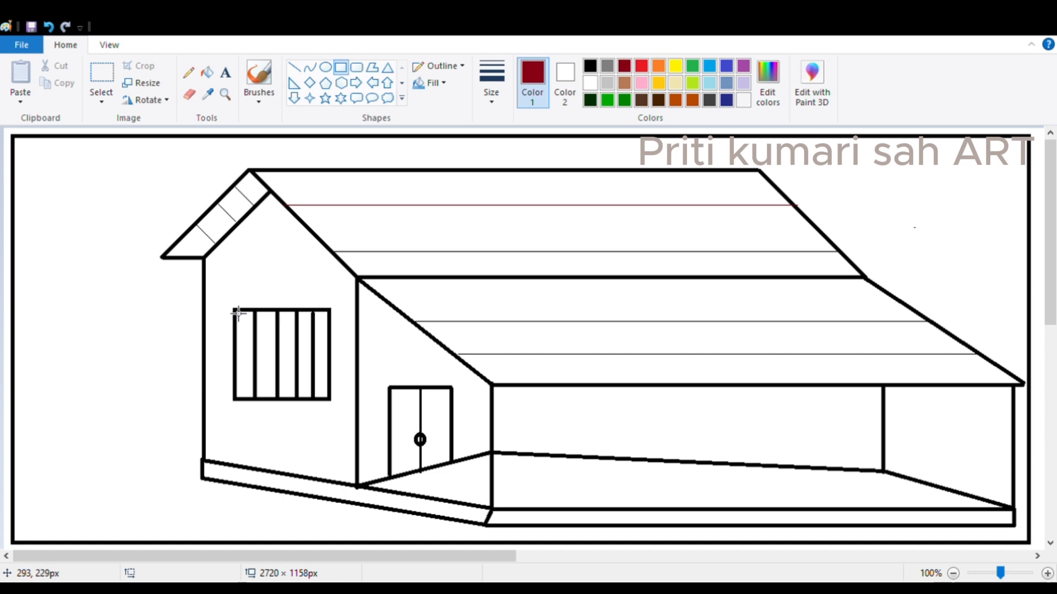
mouse_move(231, 307)
mouse_down()
mouse_move(242, 366)
mouse_move(235, 351)
mouse_up()
key(ctrl+z)
click(589, 67)
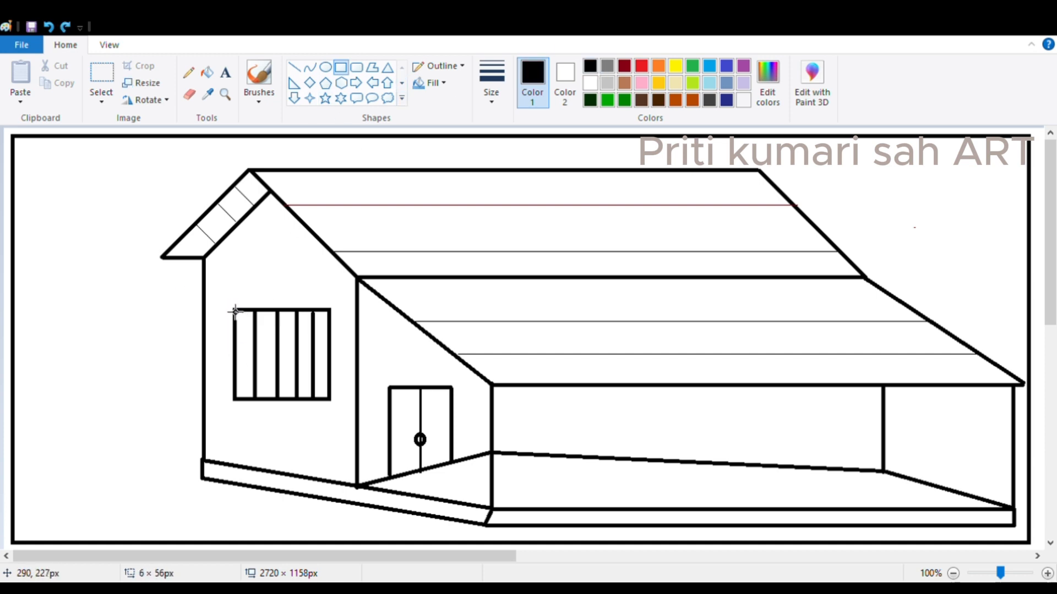
drag(235, 310, 336, 406)
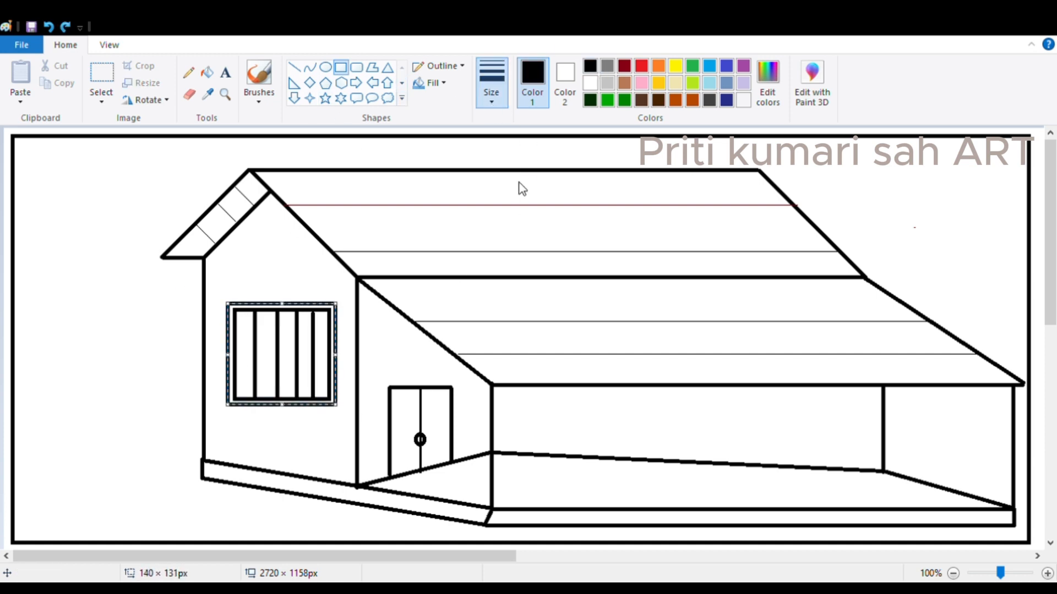
click(413, 219)
Step: Fill both strips of the house base and the gable window's frame with dark red
click(624, 67)
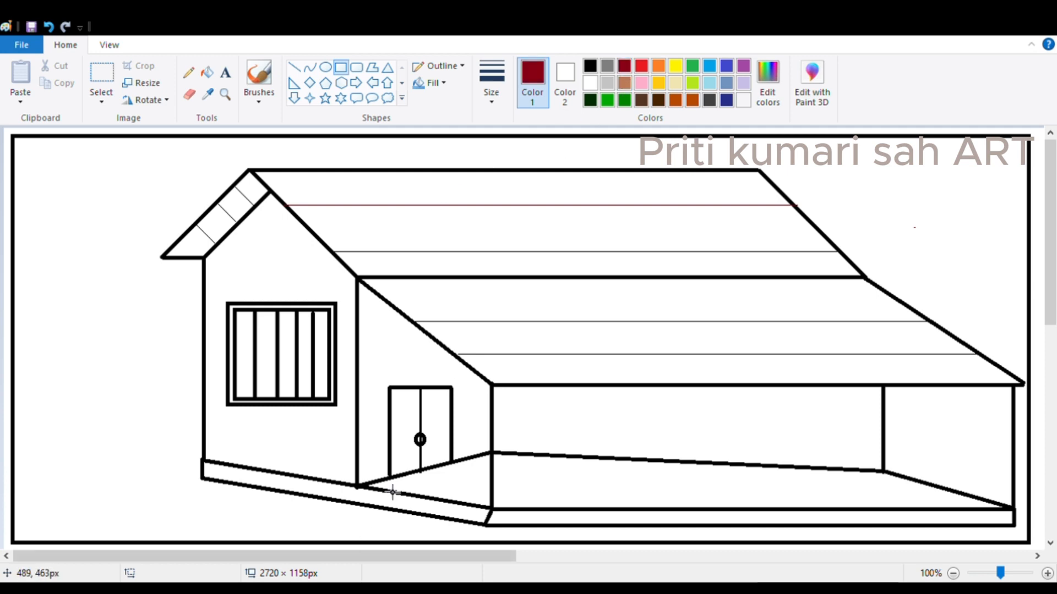
click(207, 72)
click(335, 491)
click(563, 521)
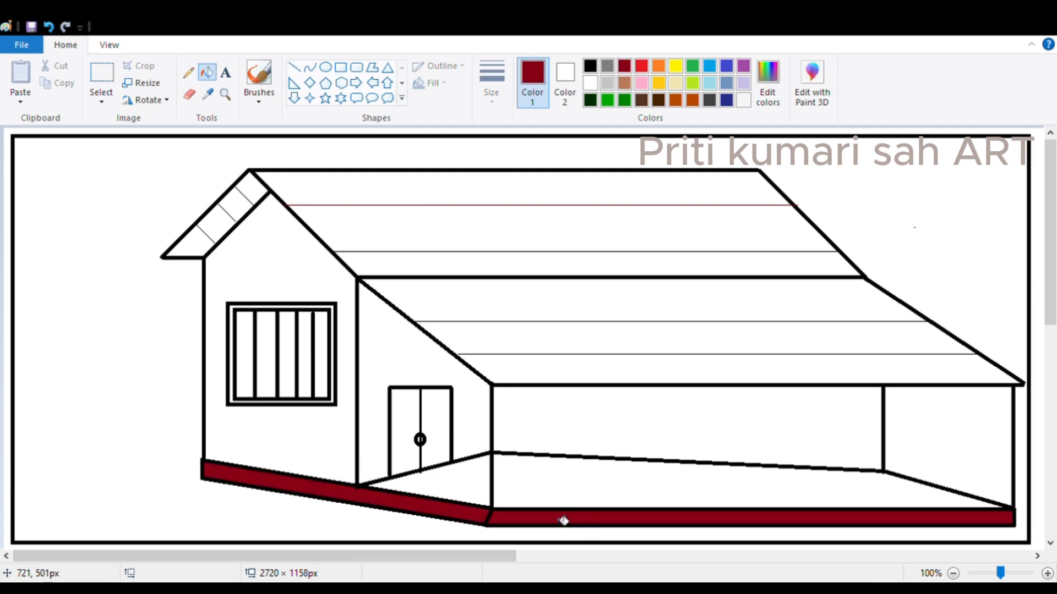
click(335, 387)
Step: Fill all strips of the two large roof panels and the gable roof strip with dark burnt orange
click(659, 67)
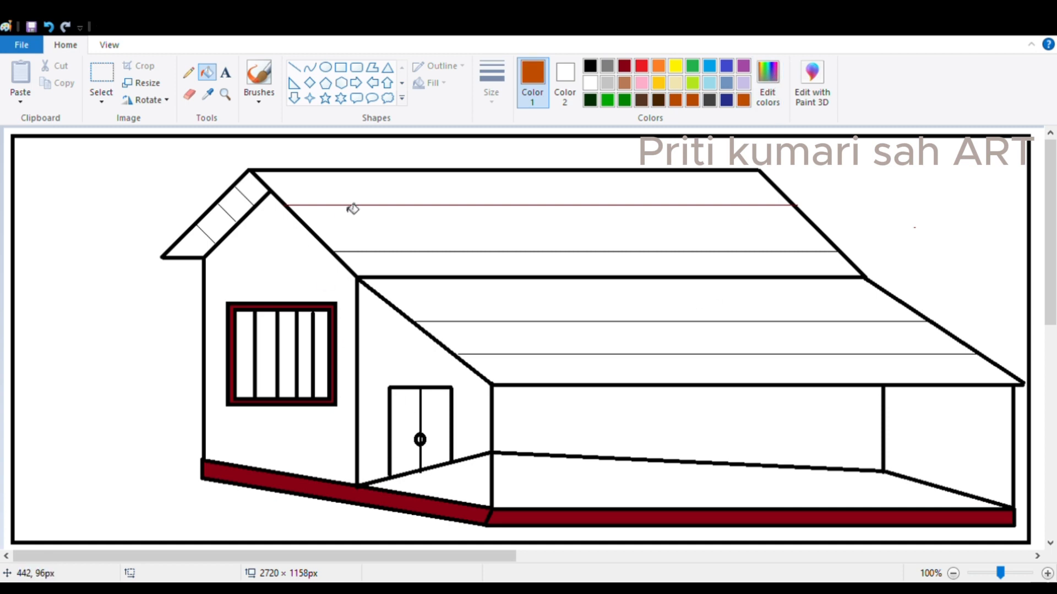
click(349, 192)
click(407, 237)
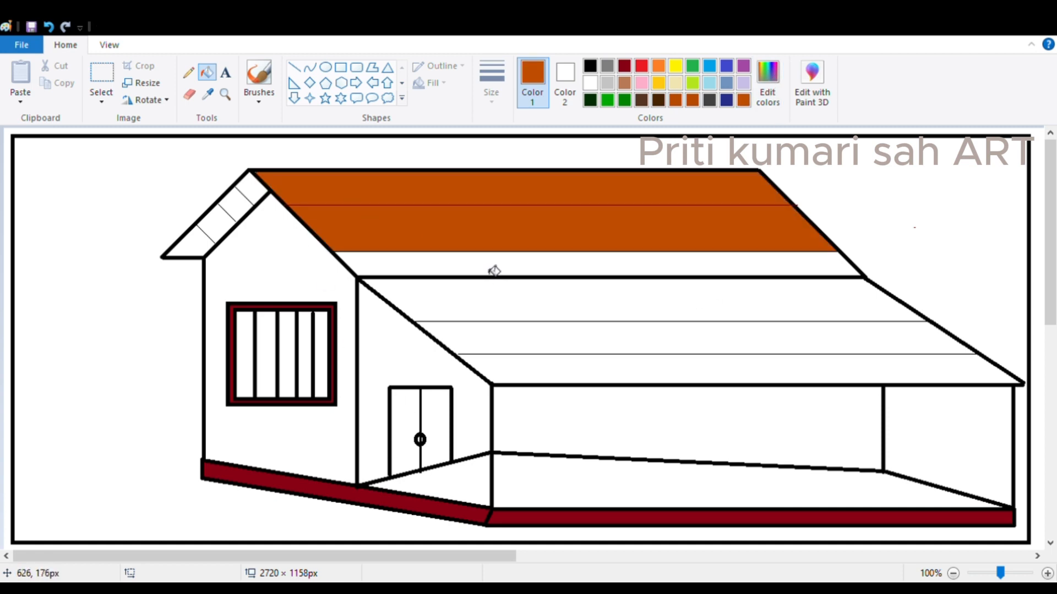
click(493, 267)
click(512, 302)
click(530, 338)
click(605, 370)
click(256, 188)
click(224, 218)
click(200, 237)
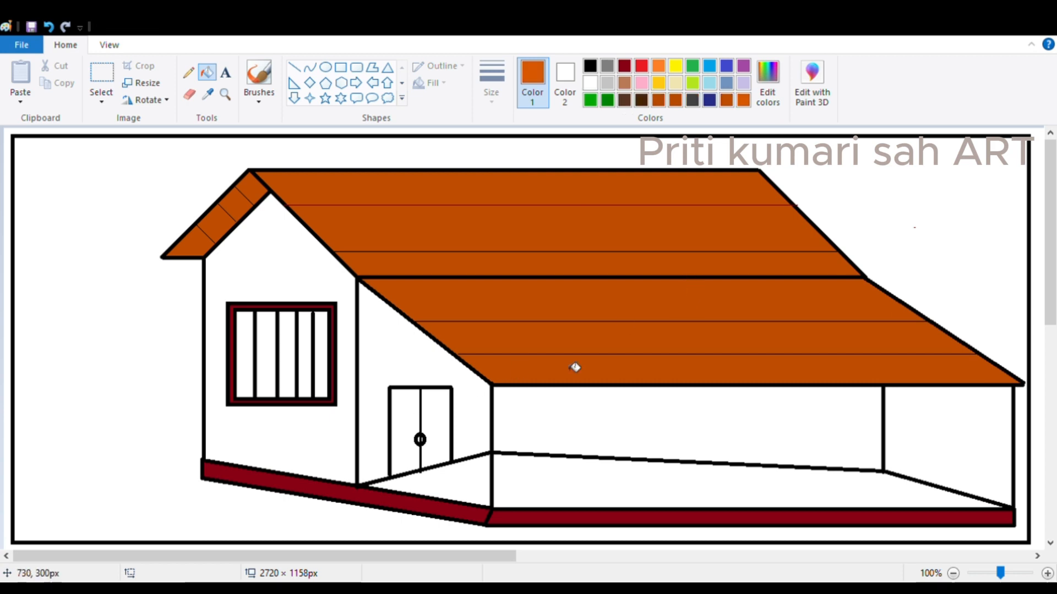
Step: Recolour every section of the two roof panels and the gable roof strip with a brighter orange
click(601, 304)
click(578, 368)
click(582, 333)
click(580, 229)
click(578, 187)
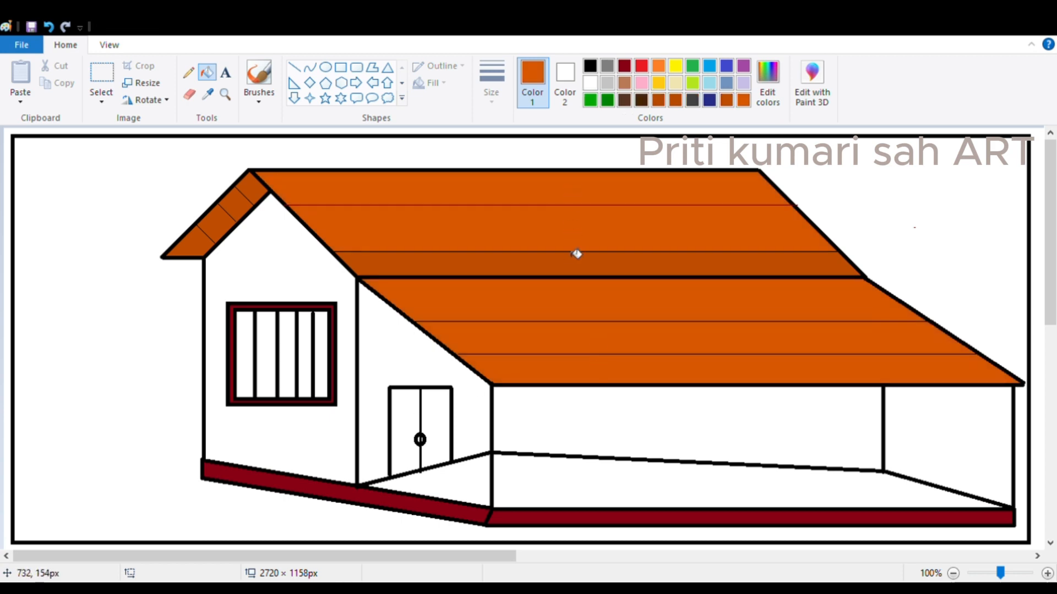
click(575, 263)
click(251, 199)
click(243, 211)
click(222, 226)
click(202, 244)
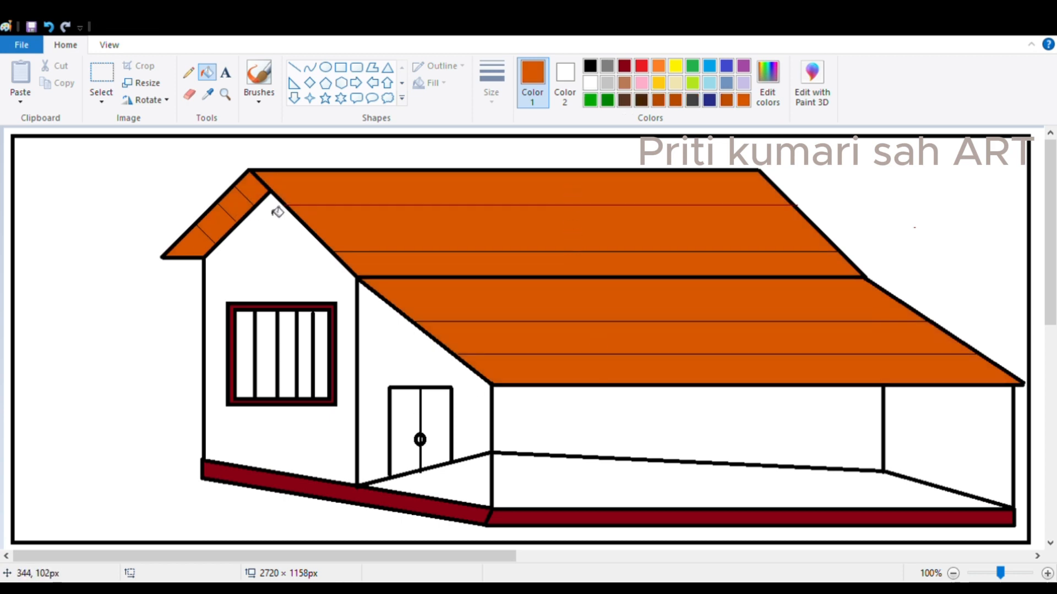
Step: Fill the background around the house and the open end of the veranda with dark blue
click(710, 100)
click(940, 220)
click(951, 408)
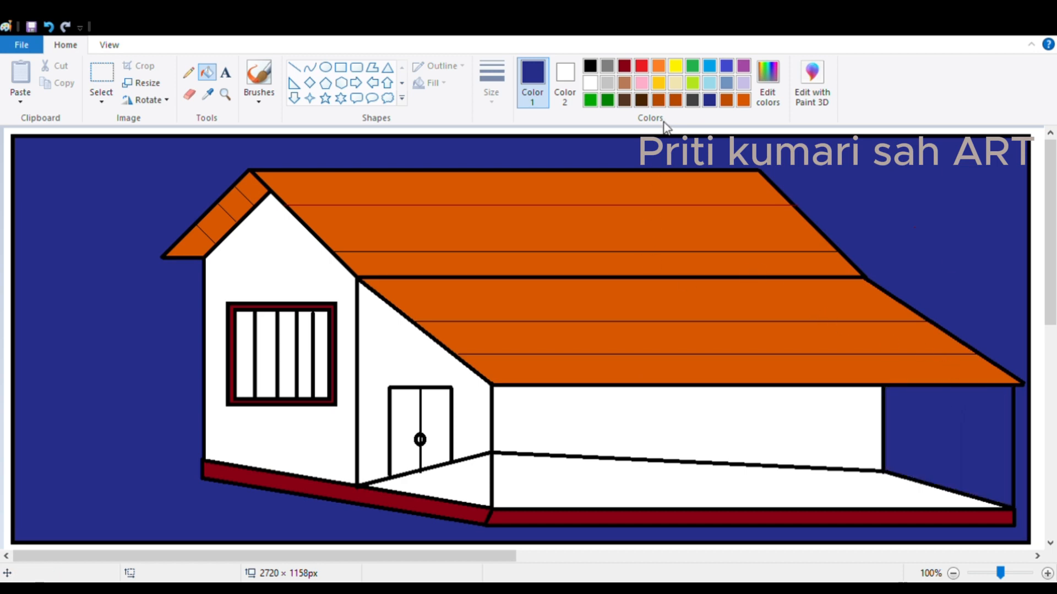
Step: Fill both halves of the door handle's centre with dark red, undoing any fill that recolours the black outlines
click(625, 66)
click(225, 94)
click(383, 378)
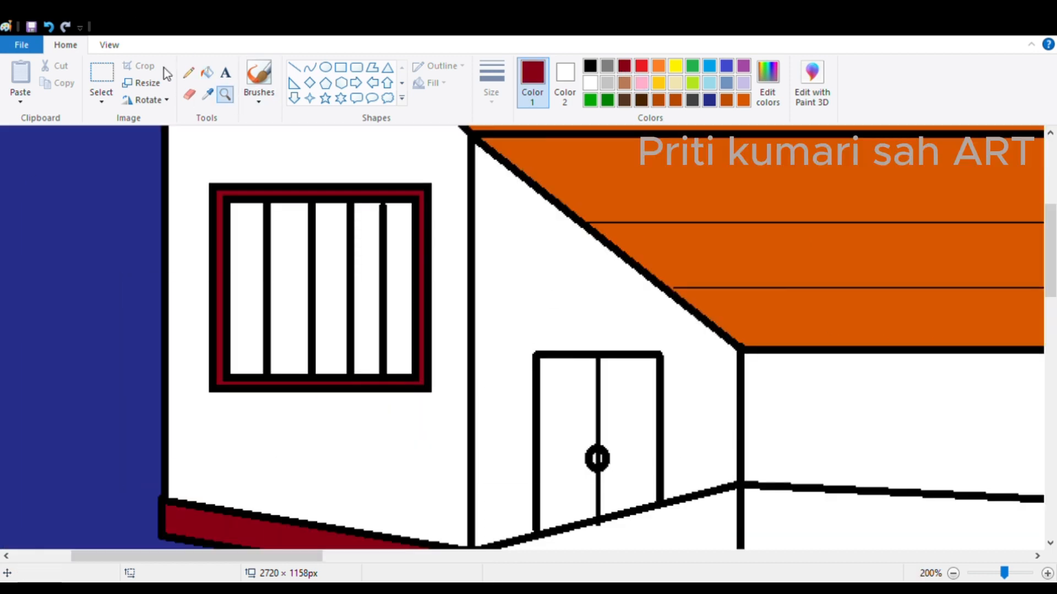
click(602, 463)
key(ctrl+z)
click(601, 462)
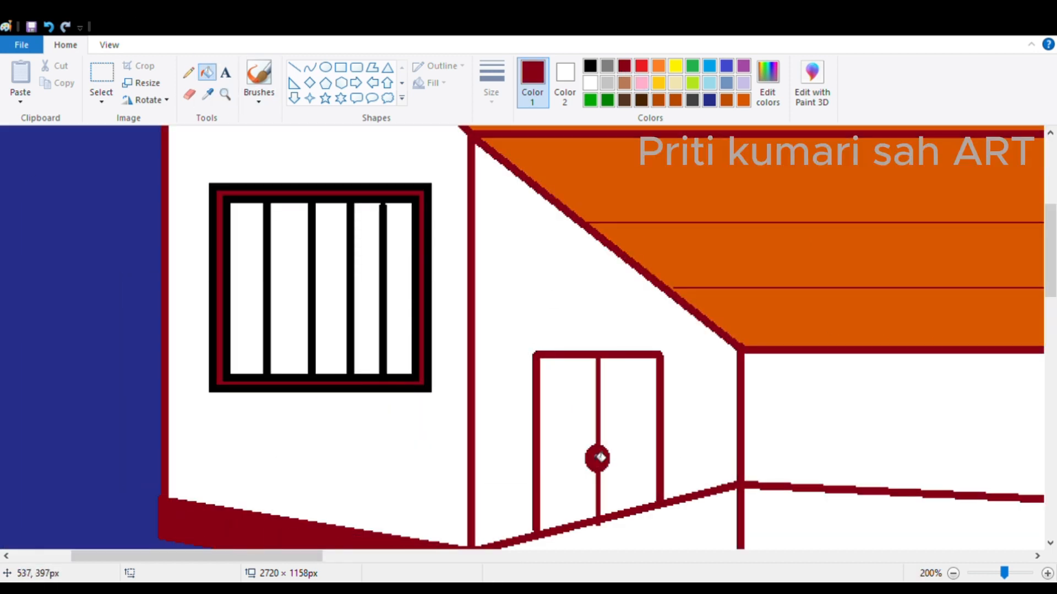
key(ctrl+z)
click(226, 95)
click(484, 403)
click(487, 404)
click(208, 74)
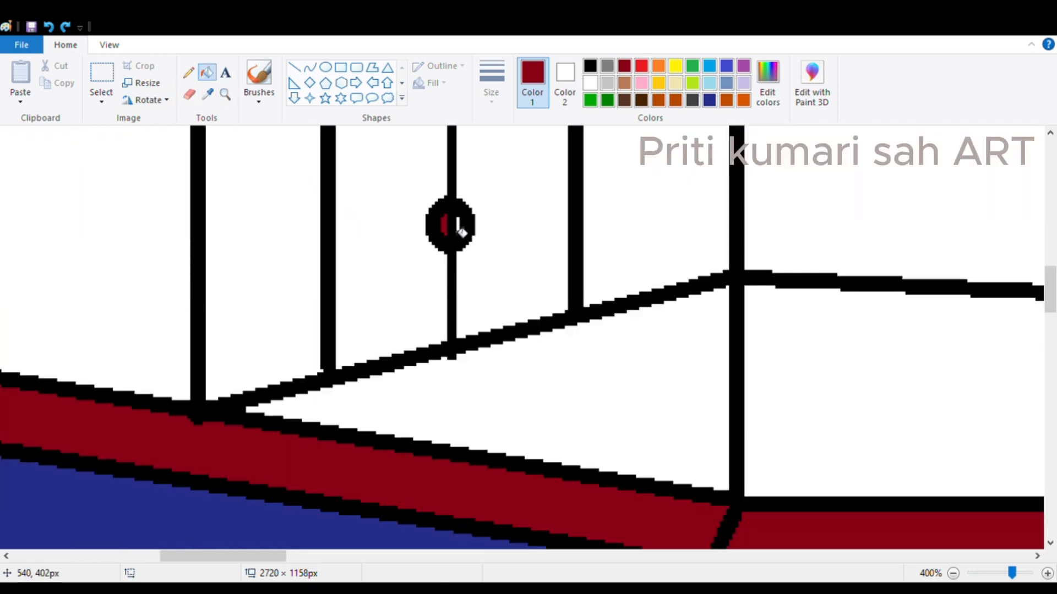
click(464, 233)
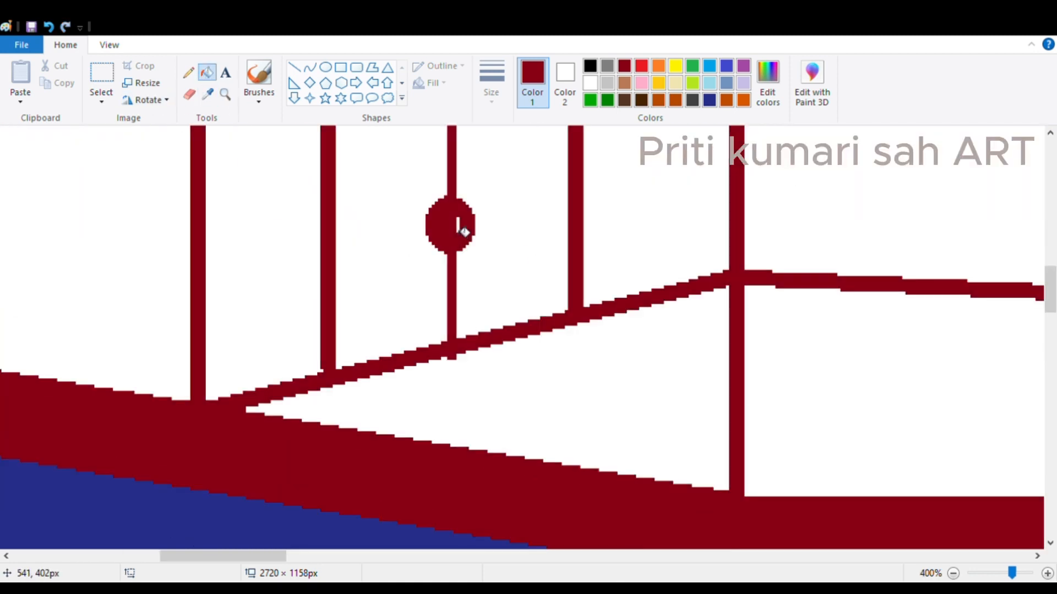
key(ctrl+z)
click(464, 230)
key(ctrl+z)
Step: Fill the five panes between the window bars and both door leaves with light blue
click(952, 573)
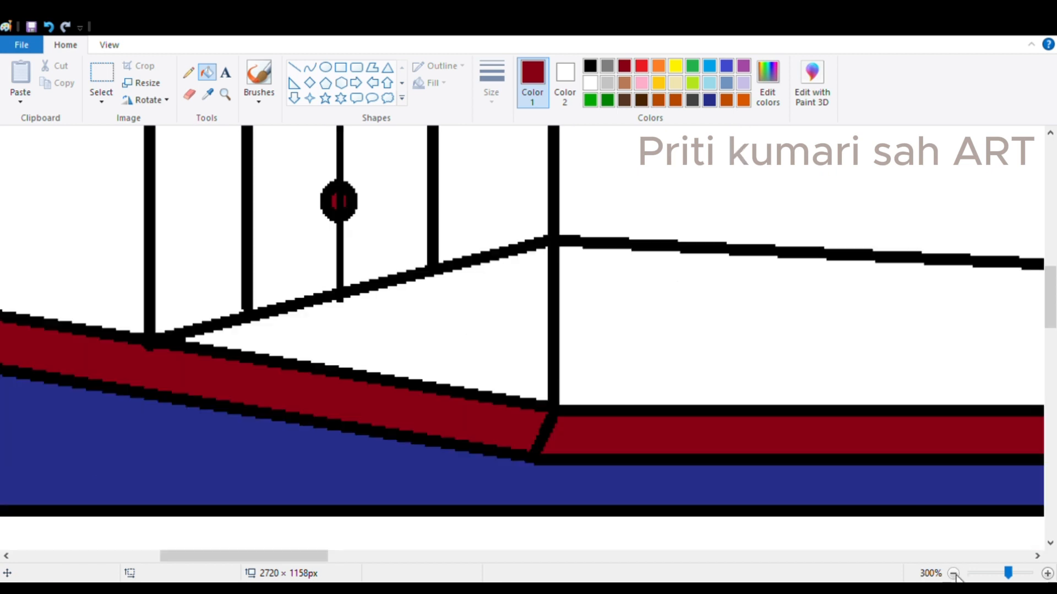
click(952, 574)
click(953, 573)
scroll(933, 537, up, 5)
drag(422, 558, 275, 562)
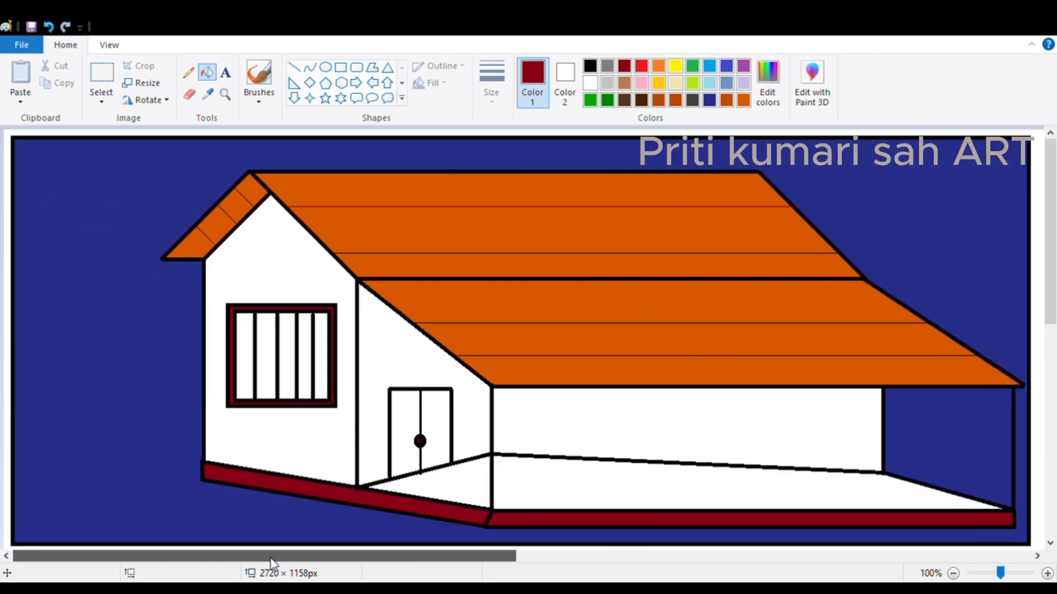
click(709, 67)
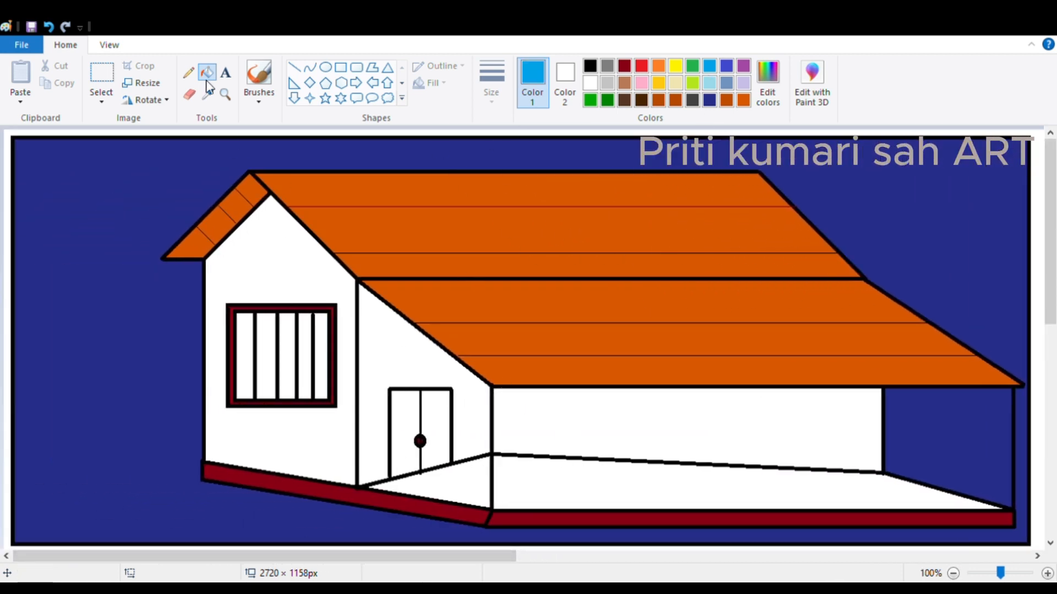
click(245, 385)
click(267, 382)
click(286, 378)
click(305, 375)
click(321, 372)
click(405, 418)
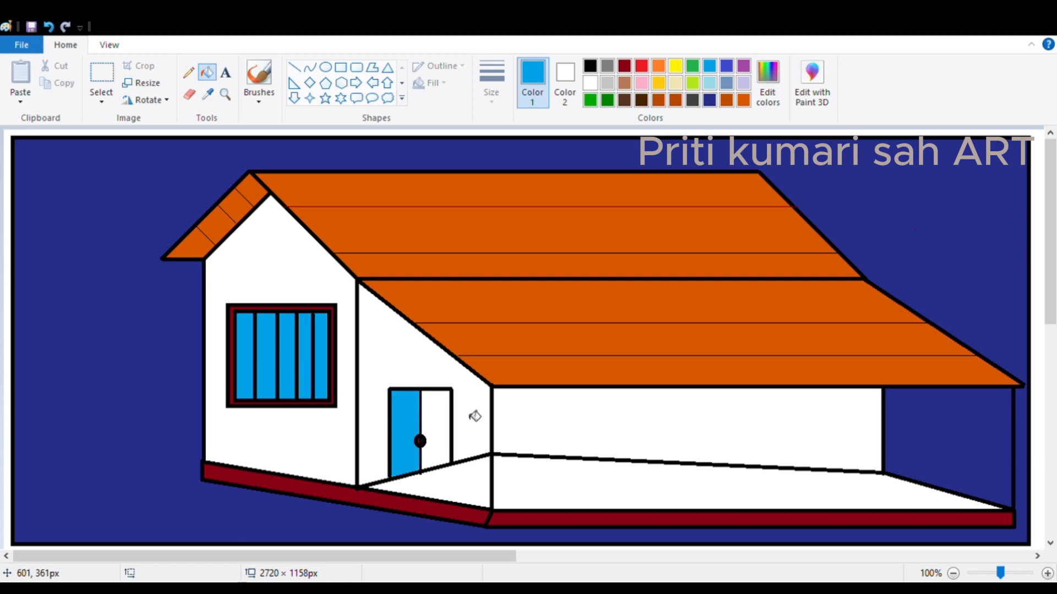
click(442, 421)
Step: Fill the gable wall, door wall, veranda back wall and both veranda floor areas with dark grey
click(607, 82)
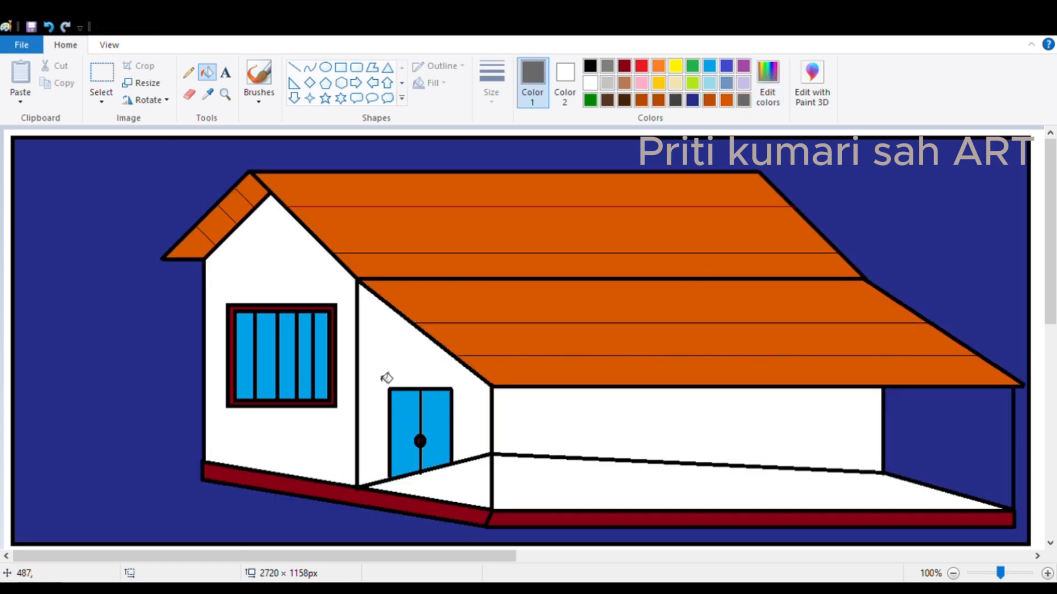
click(342, 307)
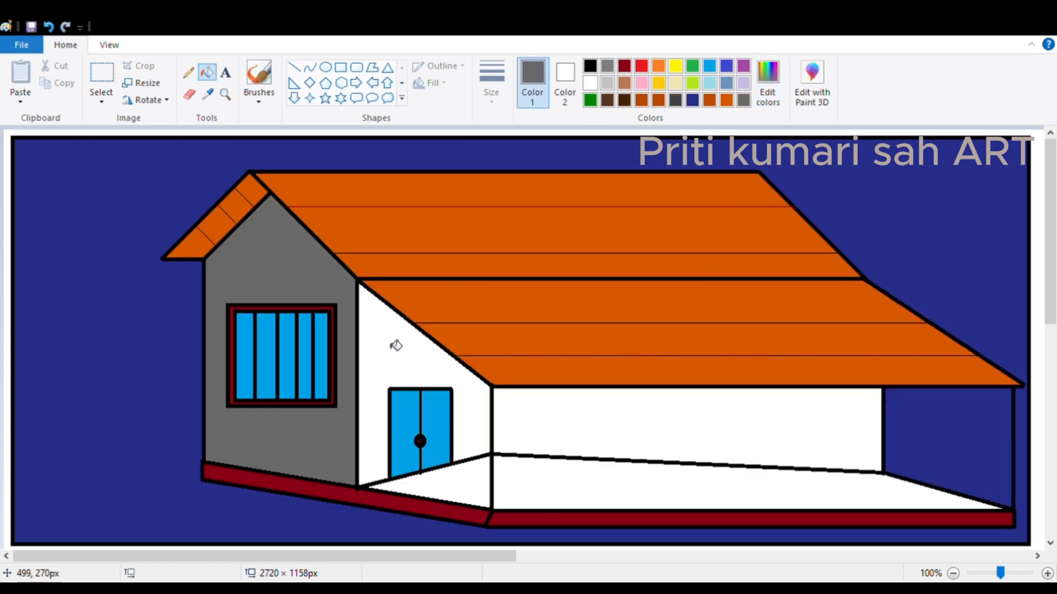
click(394, 345)
click(625, 423)
click(552, 484)
click(471, 479)
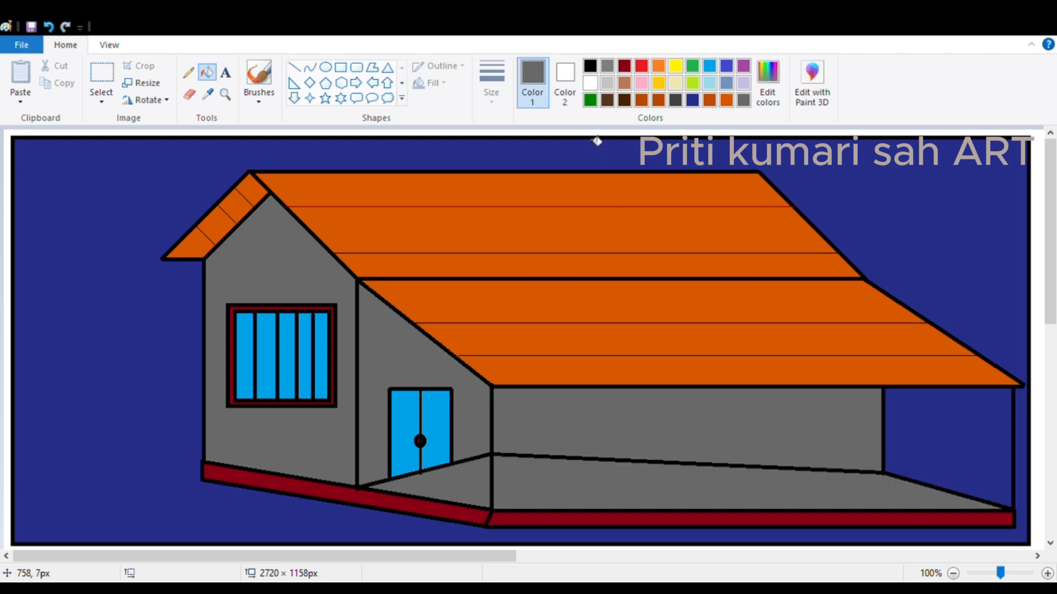
Step: Try light grey on the veranda's back wall and main floor area, and undo both fills
click(606, 83)
click(621, 424)
click(620, 482)
key(ctrl+z)
key(ctrl+z)
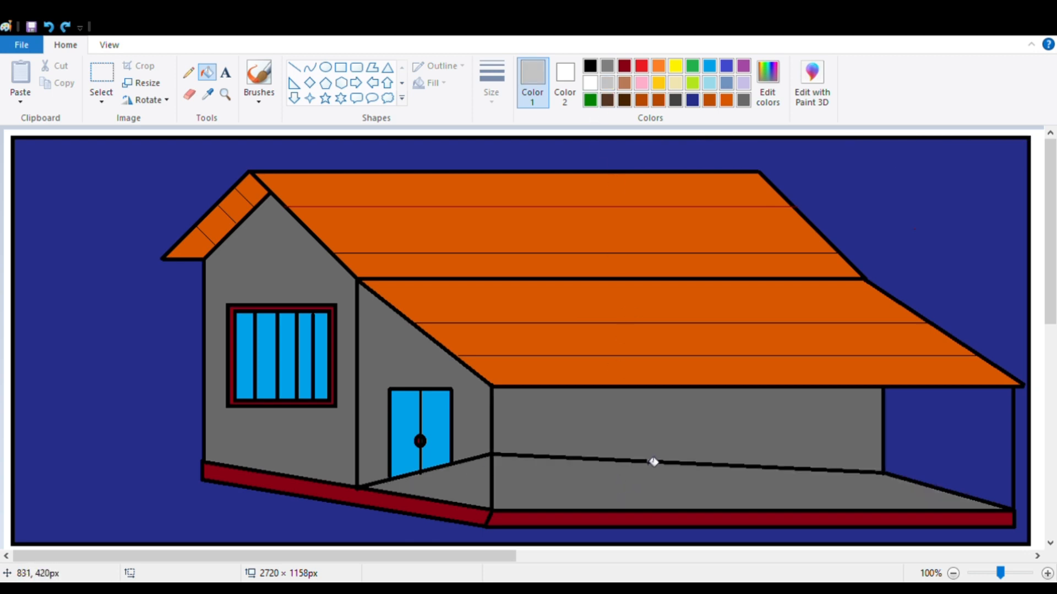